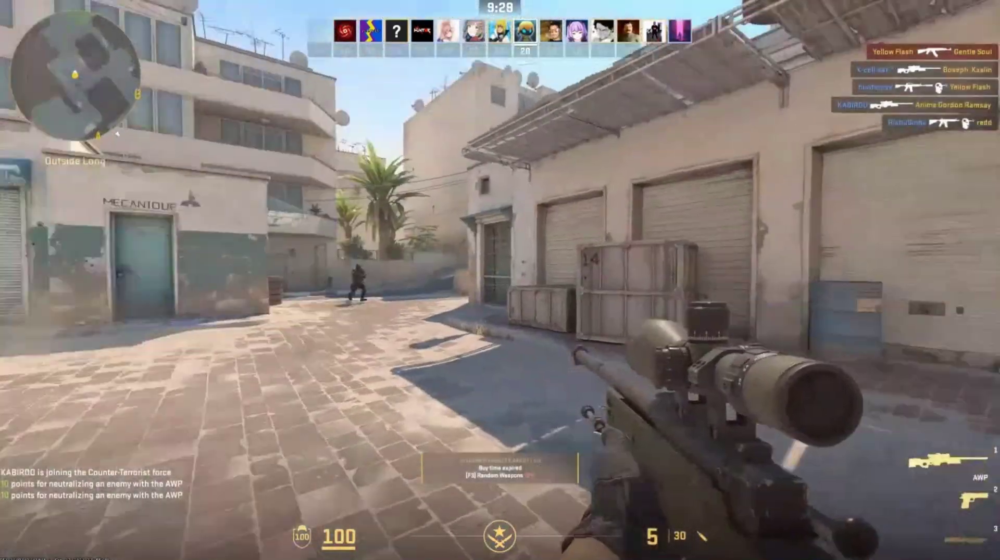
Scope in with the AWP and fire two shots at the opponent down the street.
right_click(499, 280)
click(500, 280)
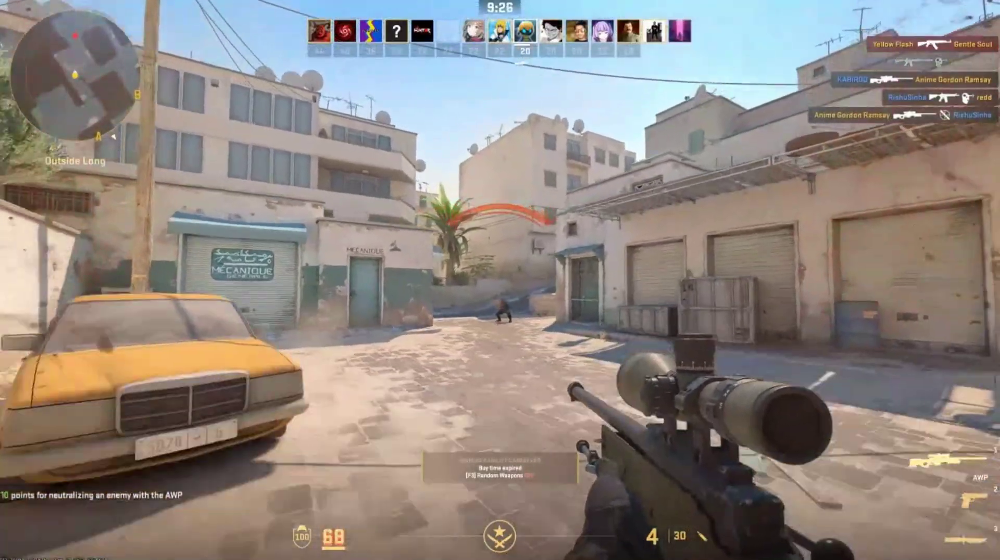
click(500, 280)
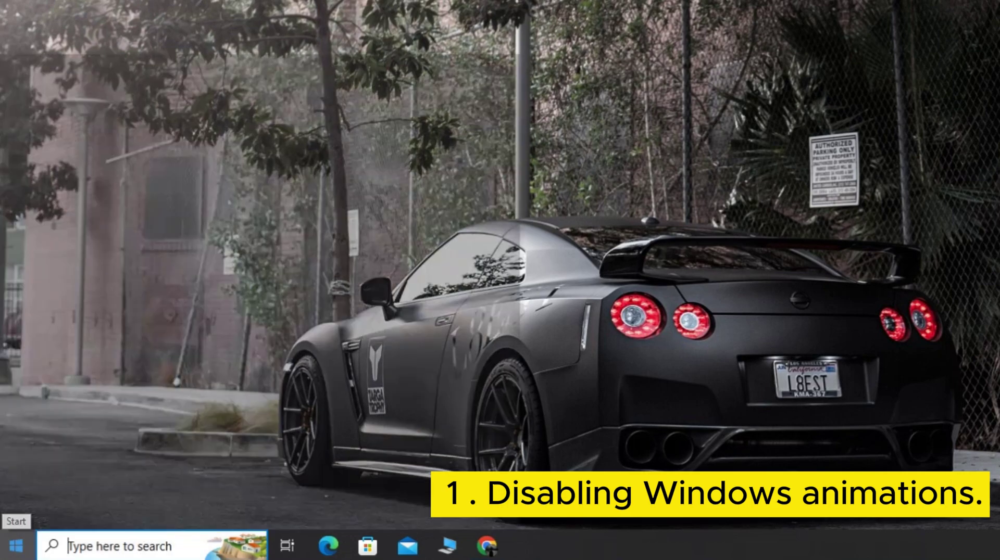
Open the Advanced tab of System Properties through a 'view' Start search.
click(12, 553)
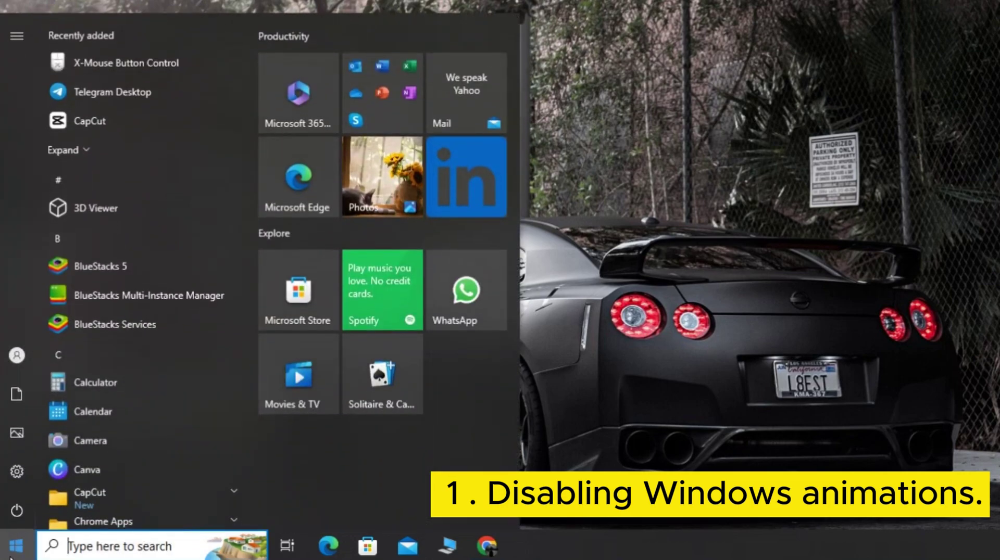
text(view)
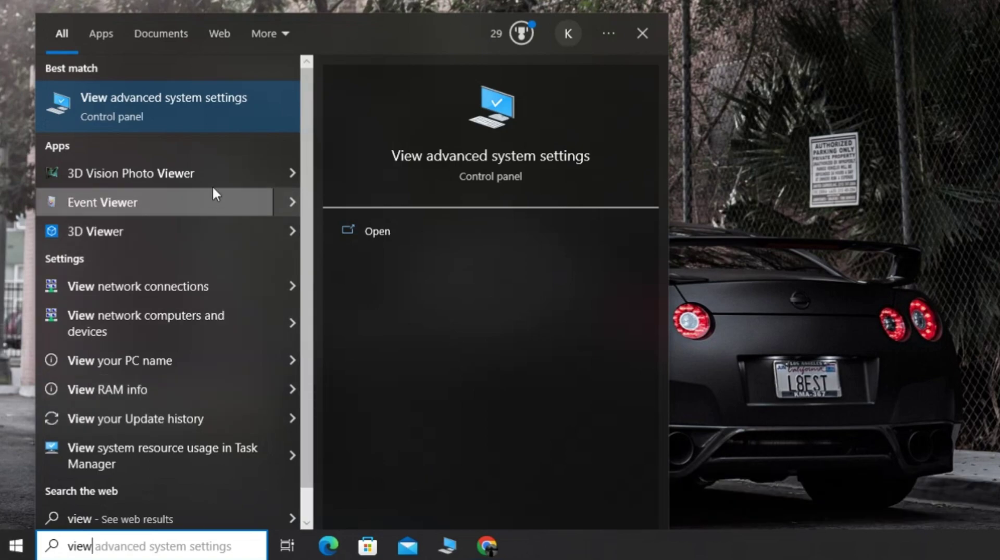
click(156, 112)
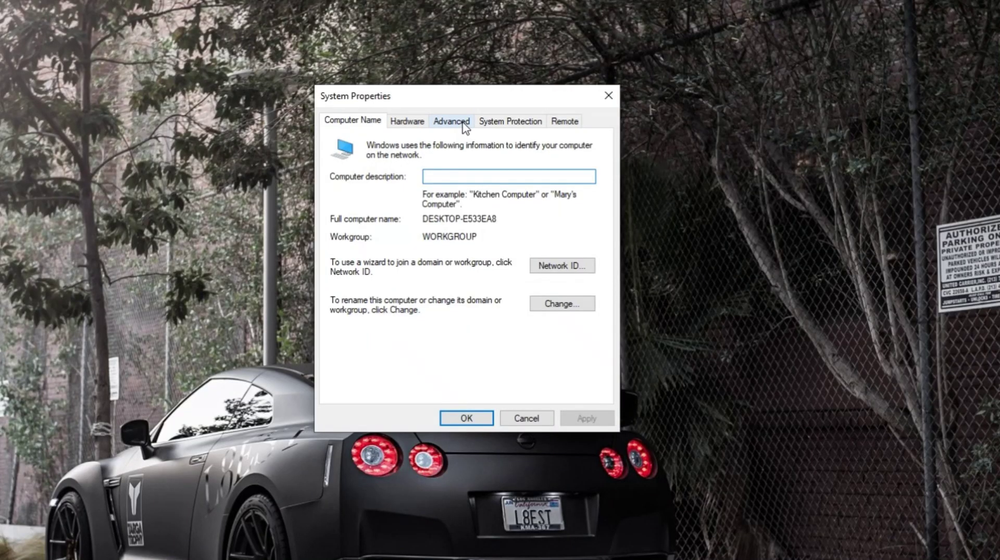
click(460, 123)
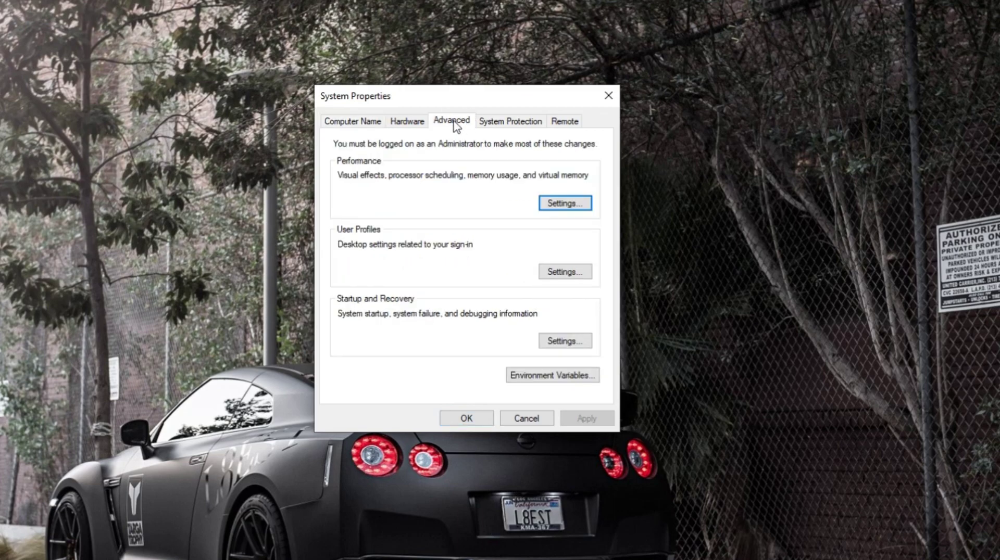
Set Performance Options visual effects to Adjust for best performance and apply it.
click(560, 204)
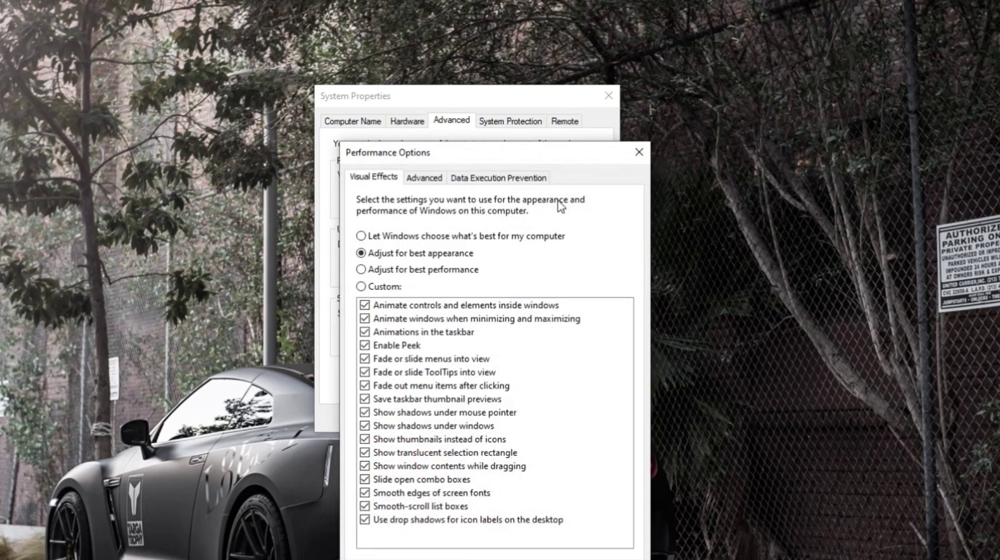
drag(539, 156, 523, 125)
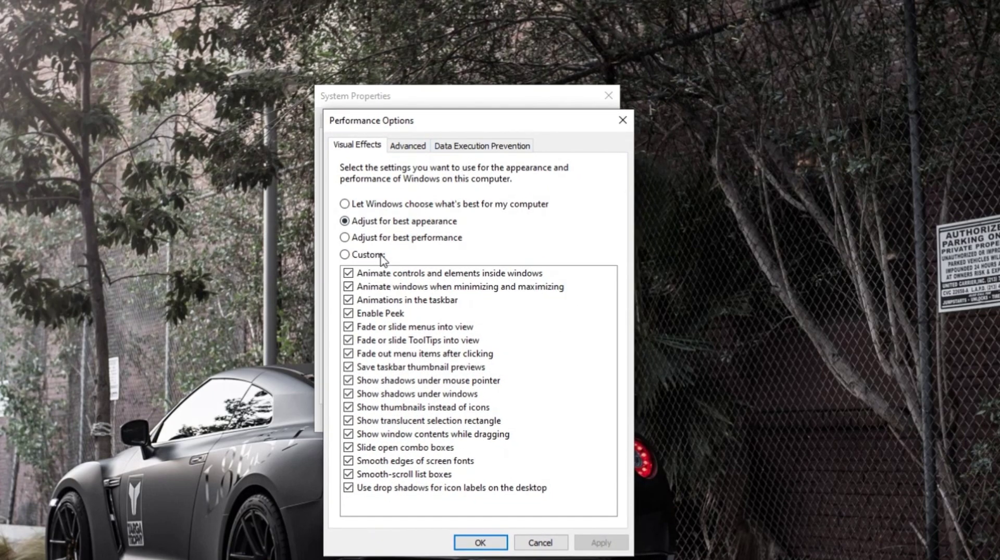
click(345, 238)
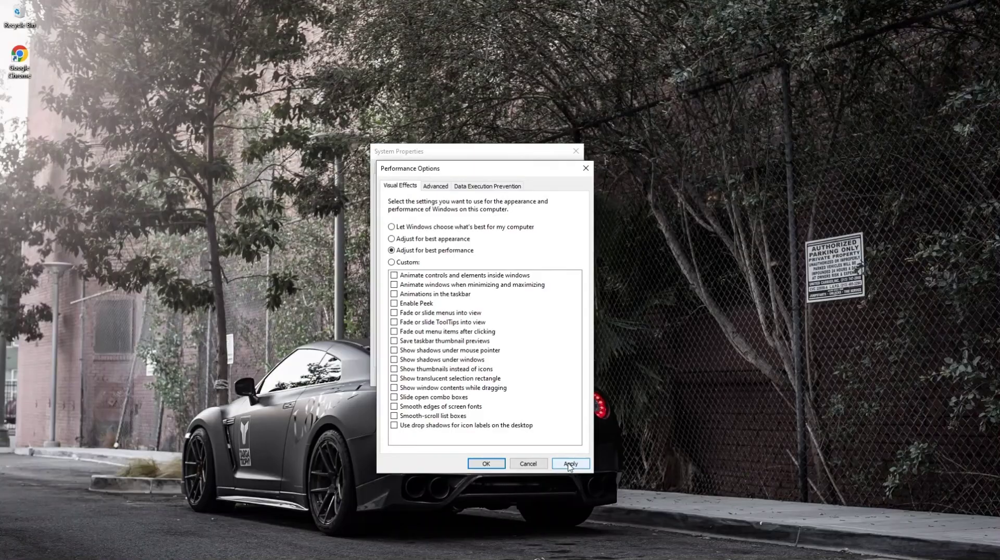
click(594, 544)
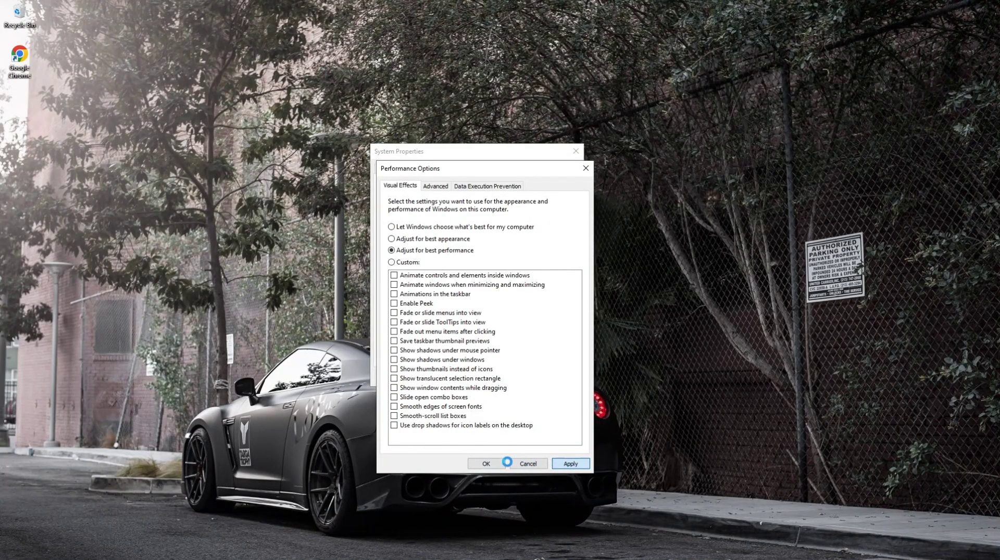
click(485, 463)
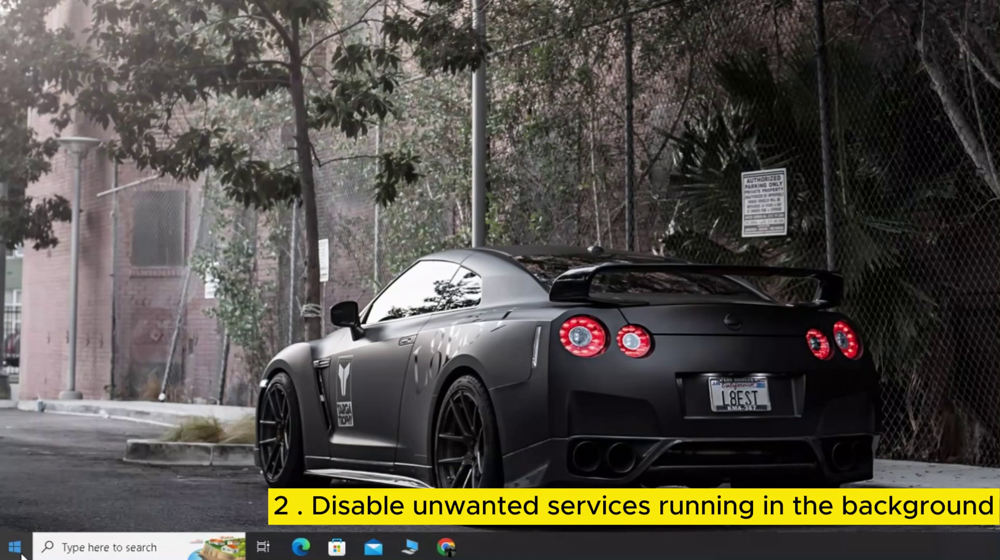
Launch System Configuration from a 'sys' search and show its Services list.
click(14, 547)
click(88, 544)
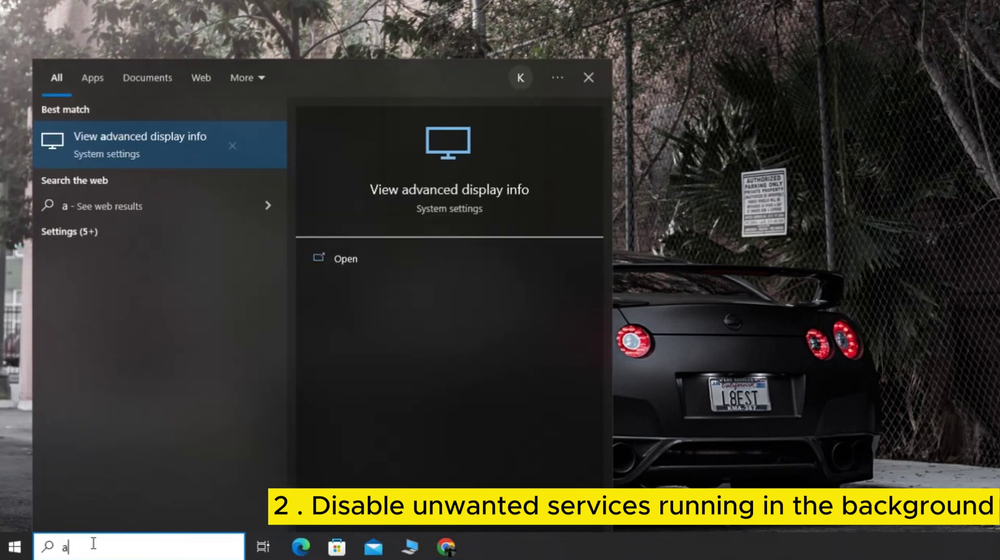
text(sys)
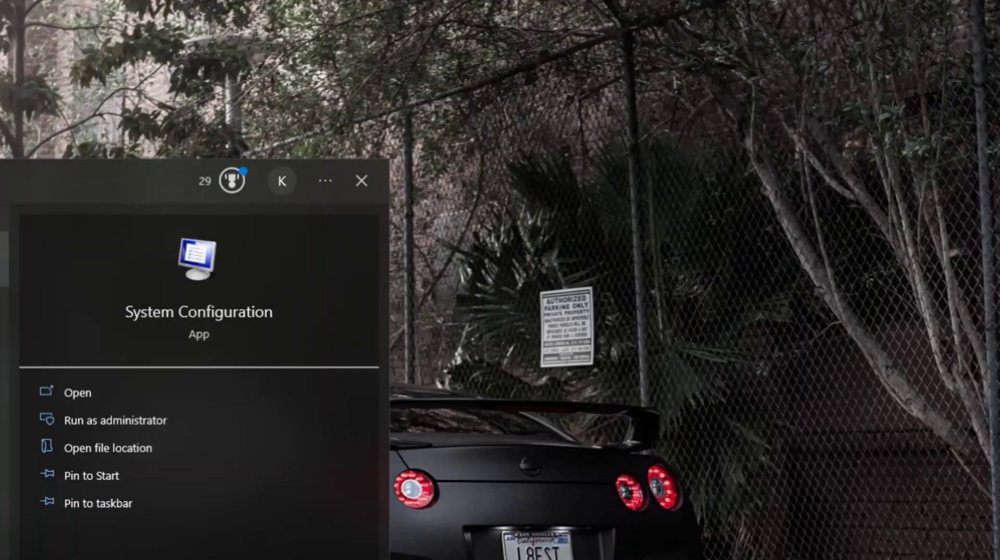
click(171, 148)
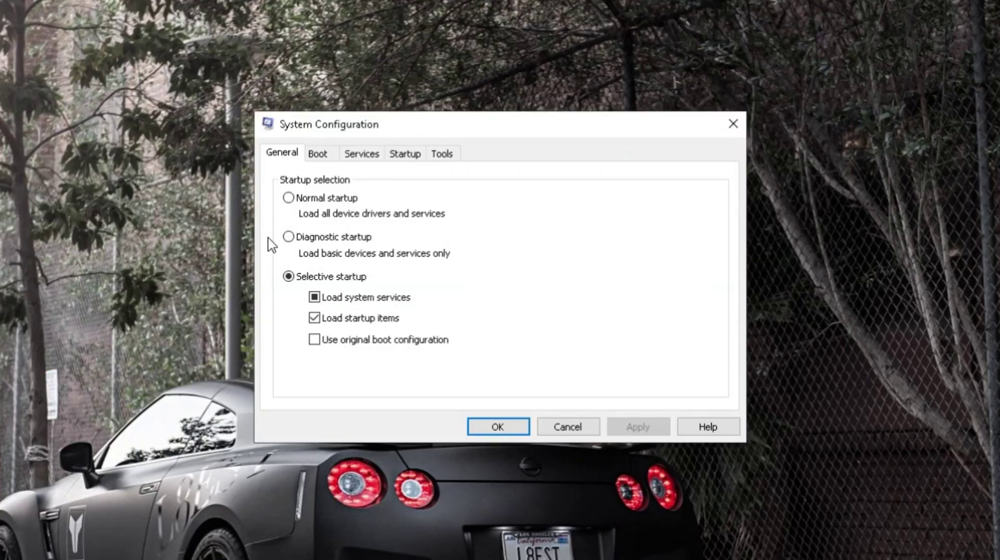
drag(503, 129, 479, 103)
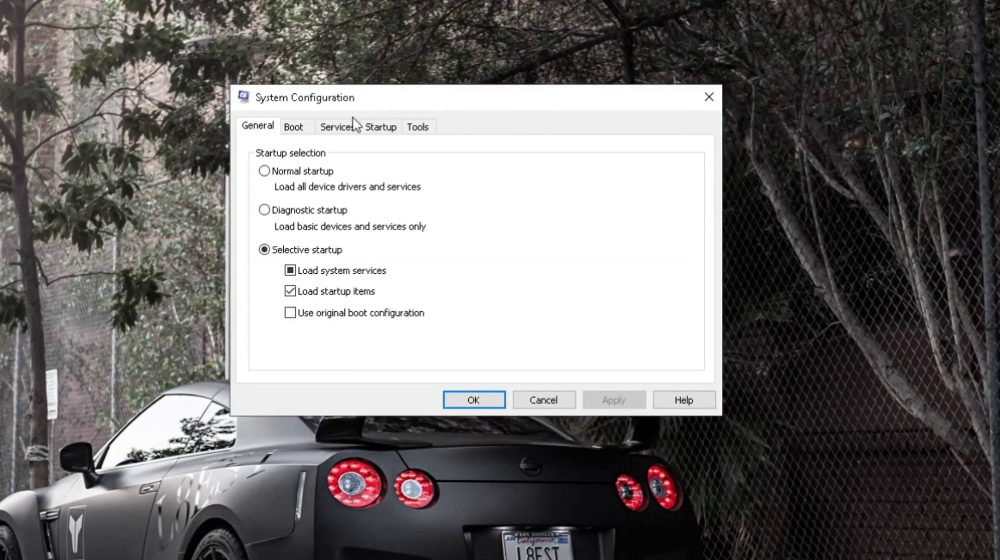
click(330, 133)
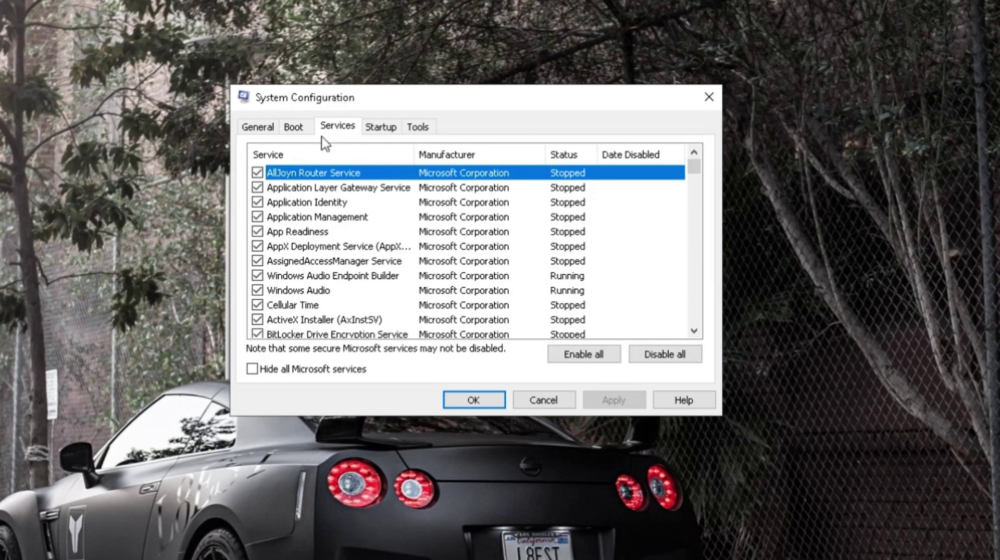
Hide all Microsoft services, disable every remaining service, and apply.
click(257, 368)
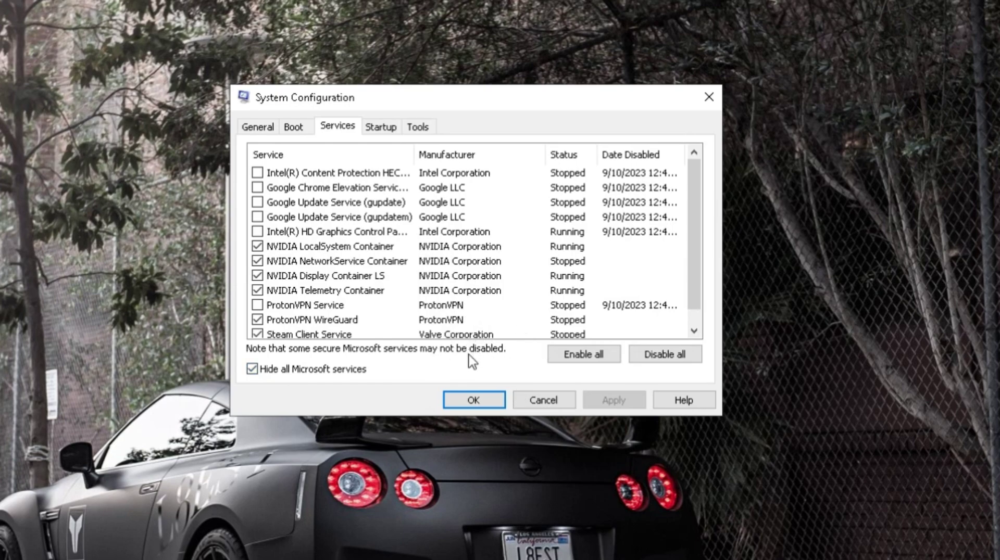
click(657, 355)
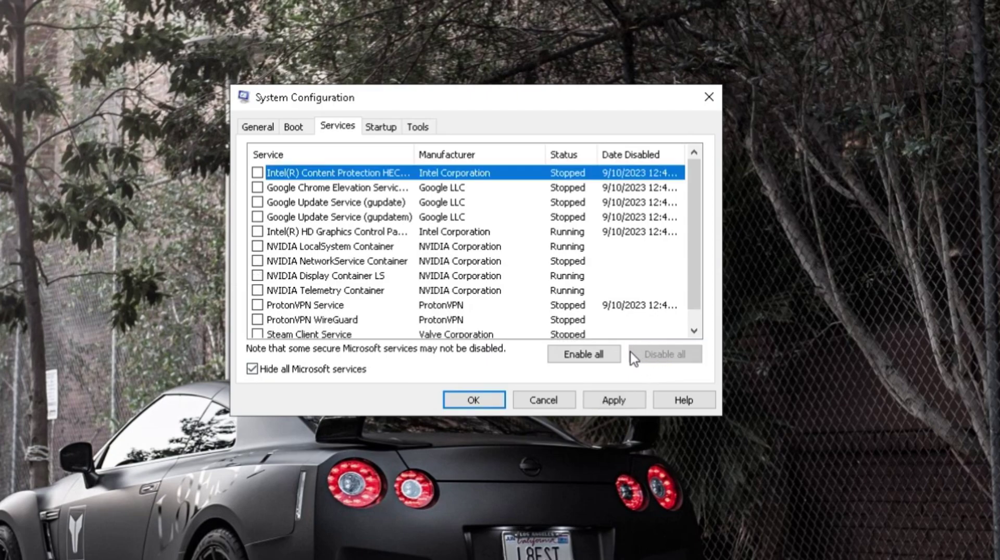
click(628, 406)
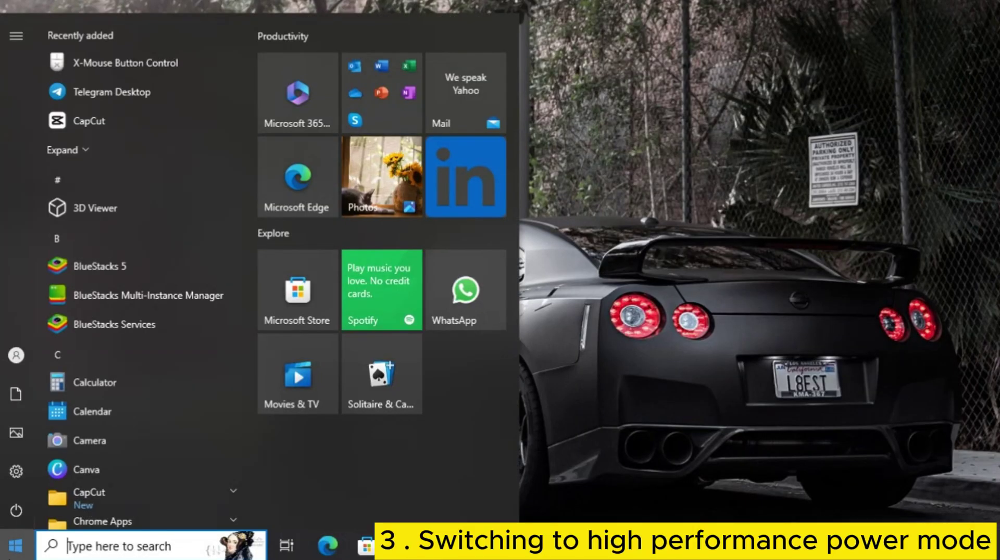
Open Control Panel, view items as Small icons, and go to Power Options.
text(co)
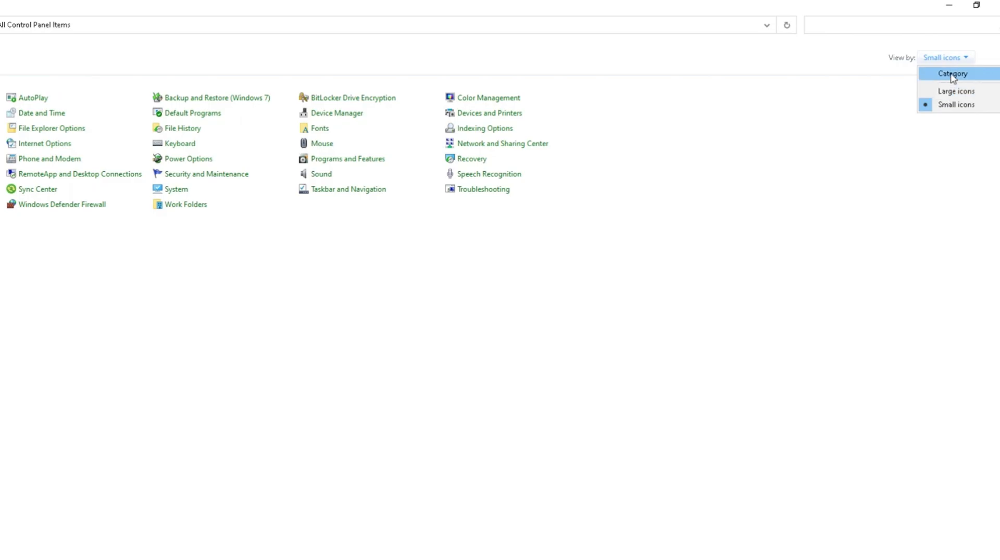
click(953, 74)
click(636, 57)
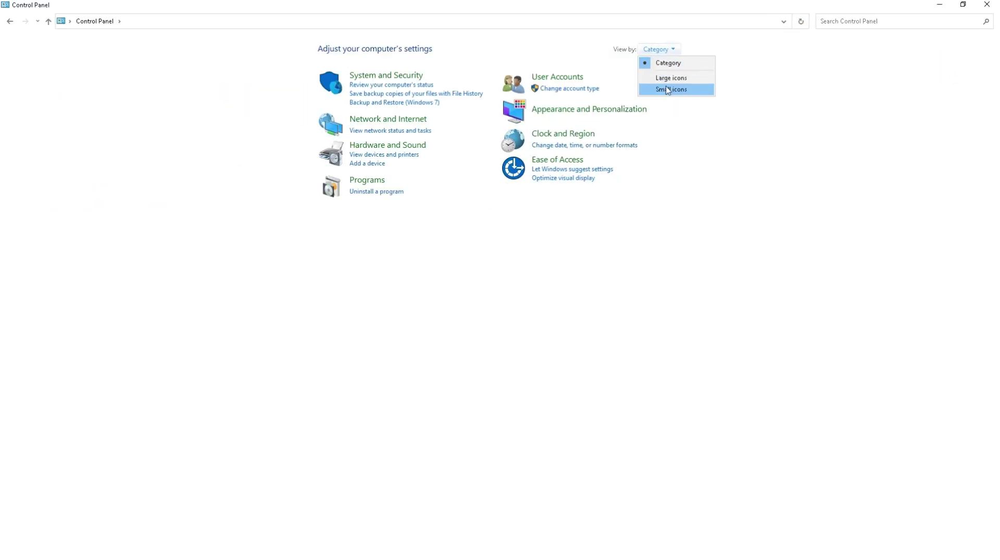
click(667, 90)
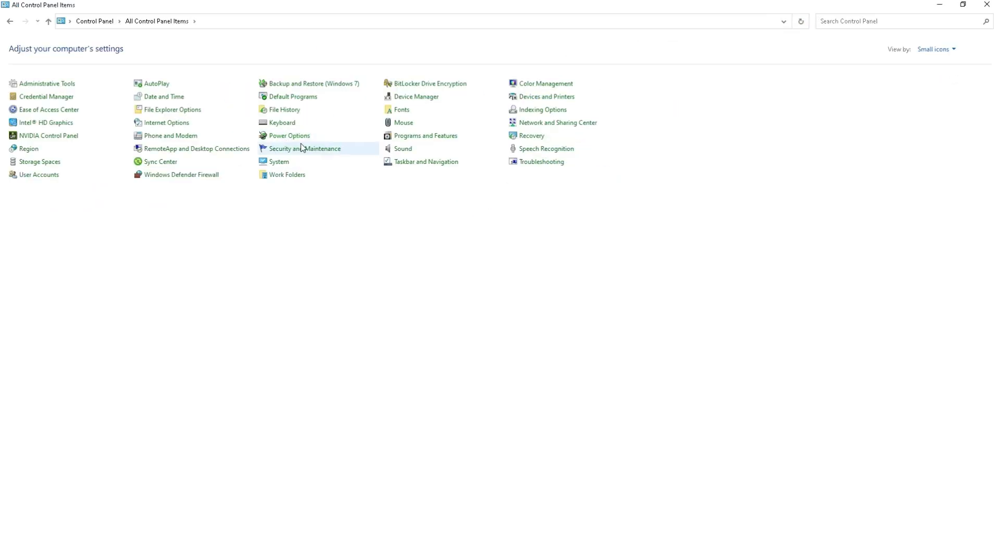
click(290, 135)
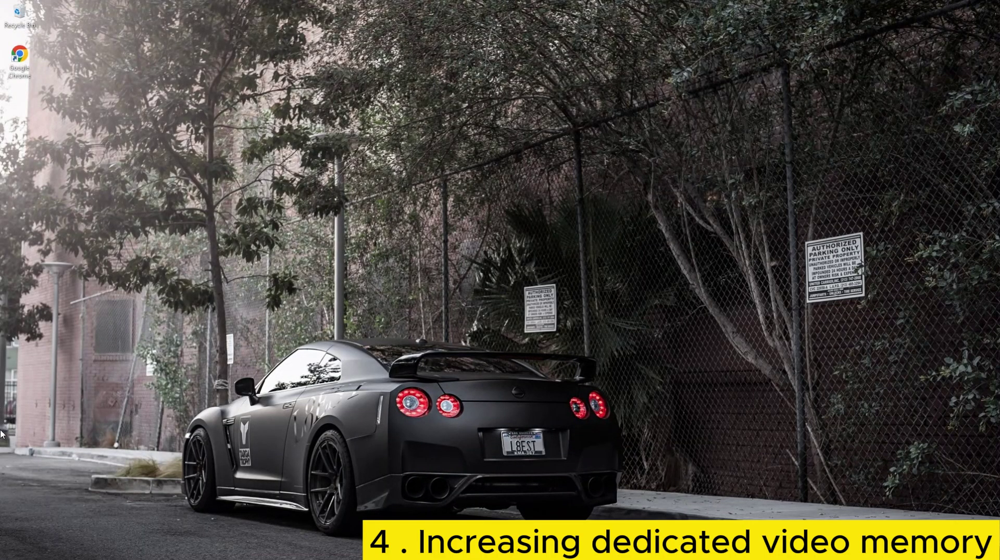
Find Advanced display settings via 'view ad' and open Display 1's adapter properties.
click(11, 551)
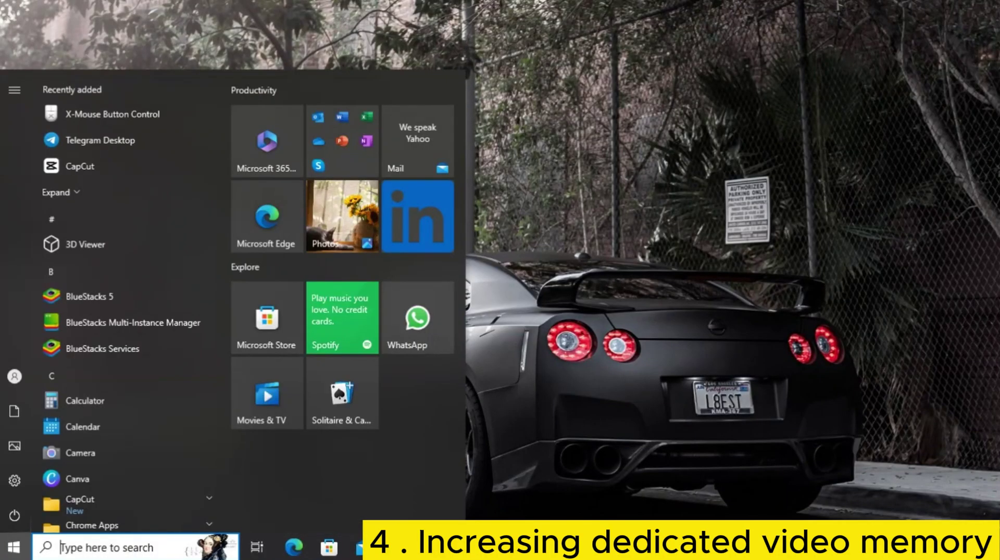
text(view ad)
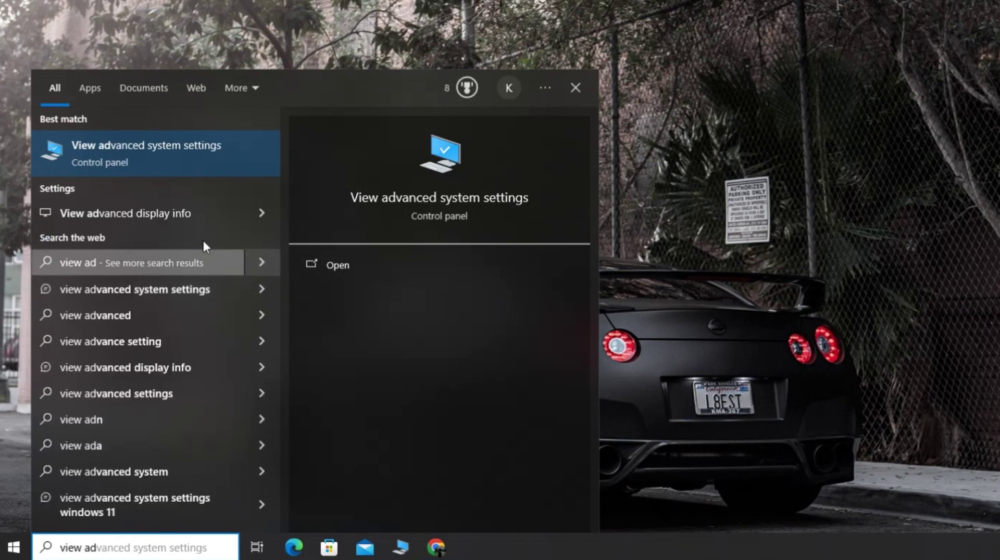
click(139, 214)
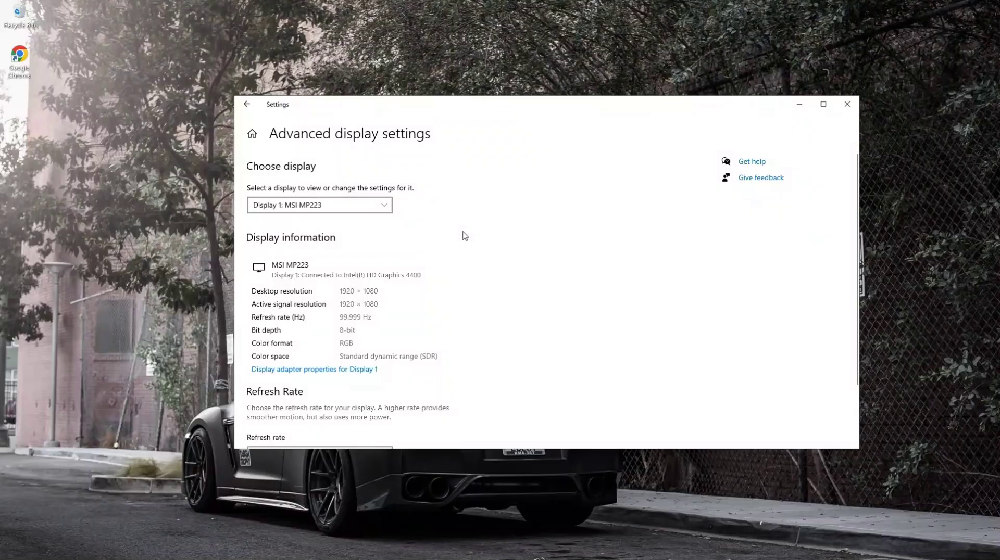
click(310, 369)
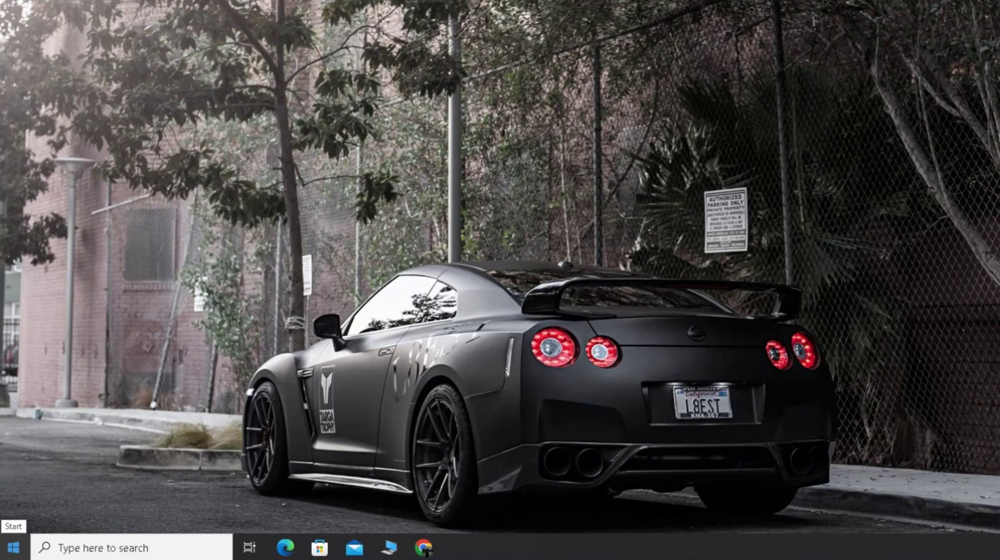
Launch regedit from Run and jump to Computer\HKEY_LOCAL_MACHINE\SOFTWARE\Intel.
right_click(20, 539)
click(46, 496)
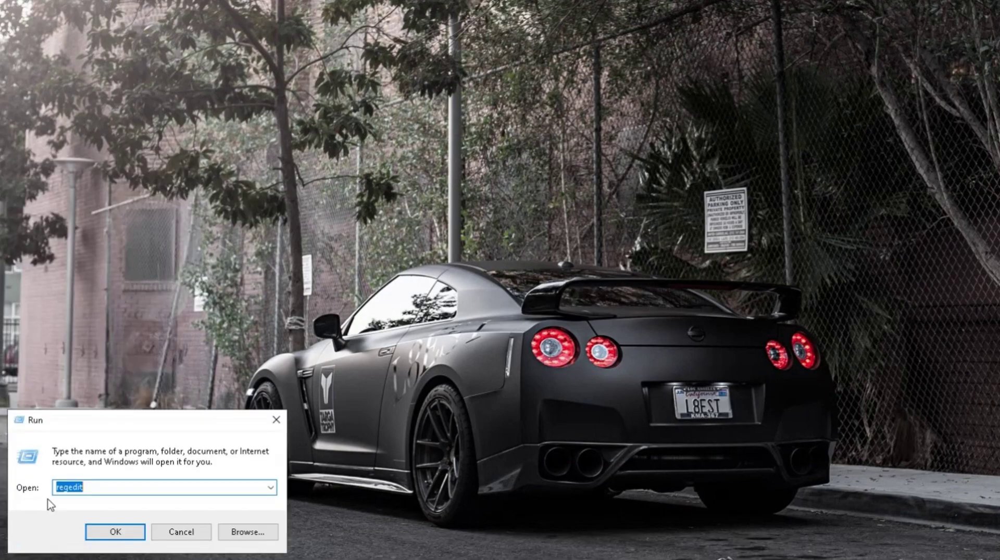
click(110, 491)
drag(200, 93, 81, 101)
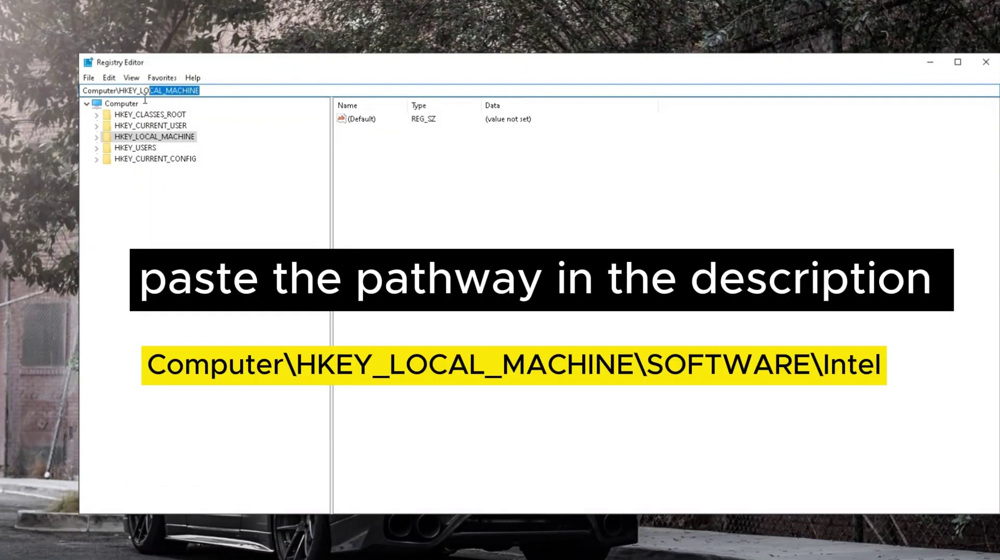
key(BackSpace)
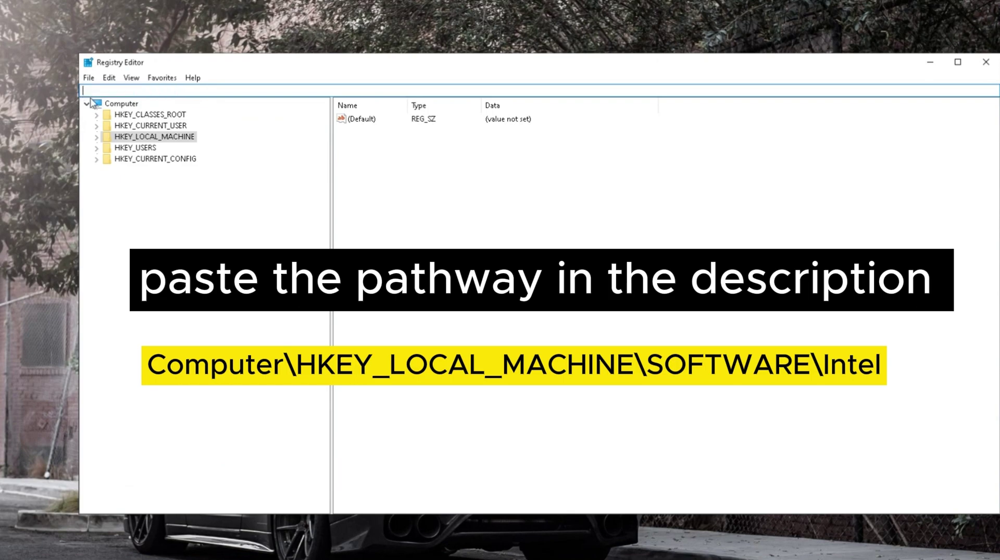
text(Computer\HKEY_LOCAL_MACHINE\SOFTWARE\Intel)
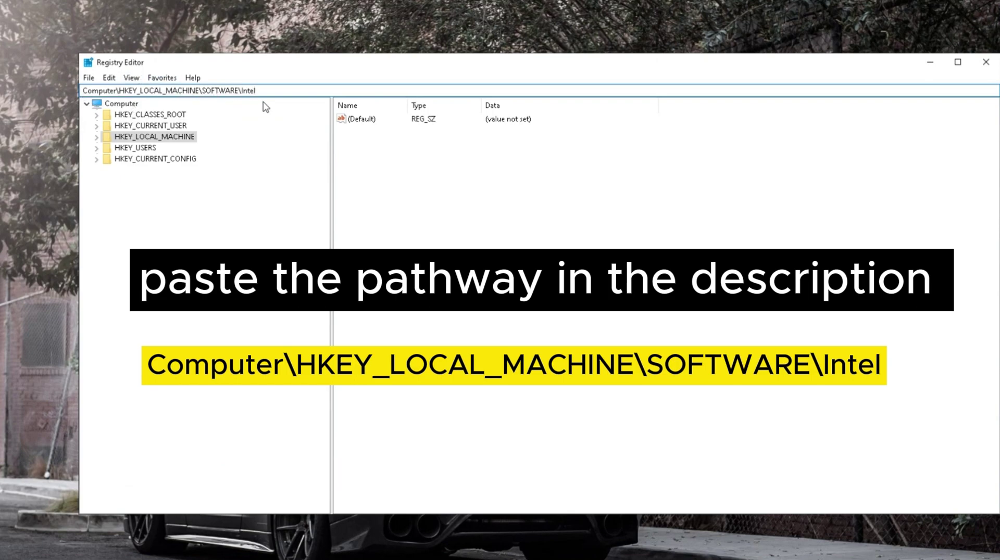
key(Return)
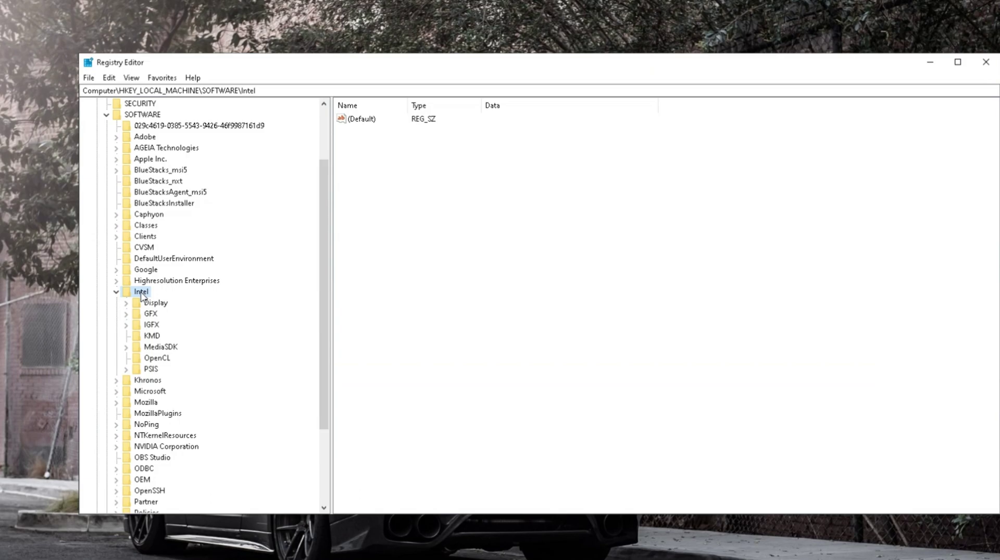
right_click(142, 296)
Create a new key named GMM under the Intel key.
mouse_move(173, 314)
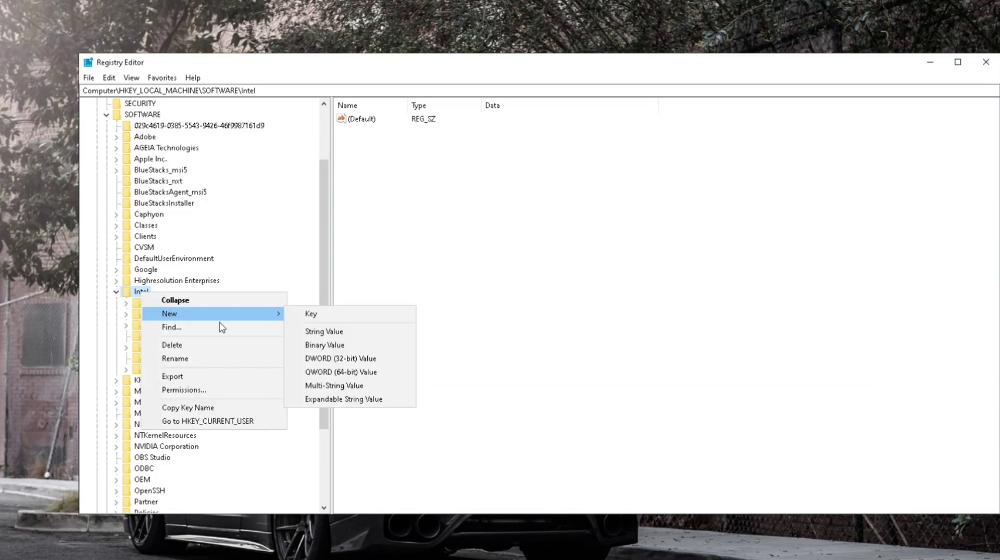
click(311, 314)
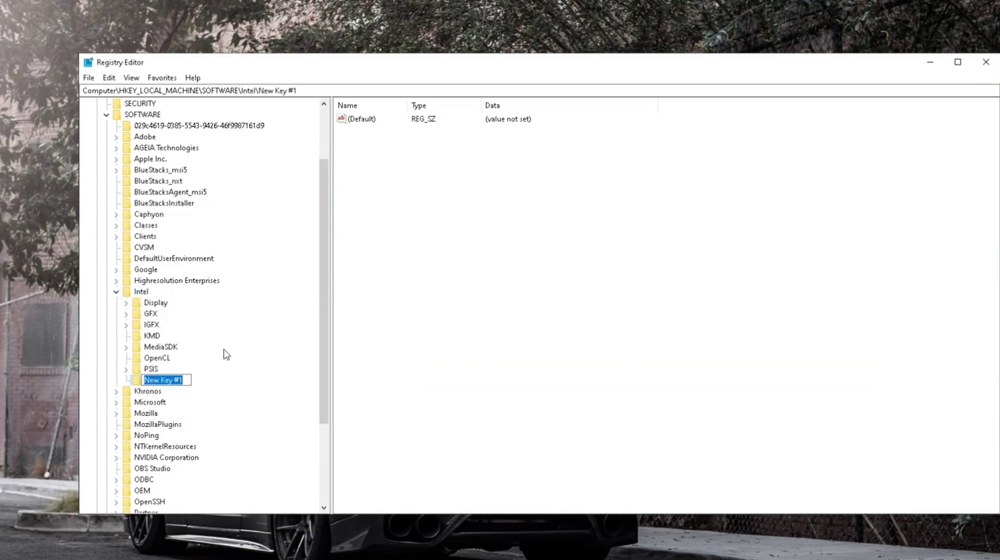
text(G)
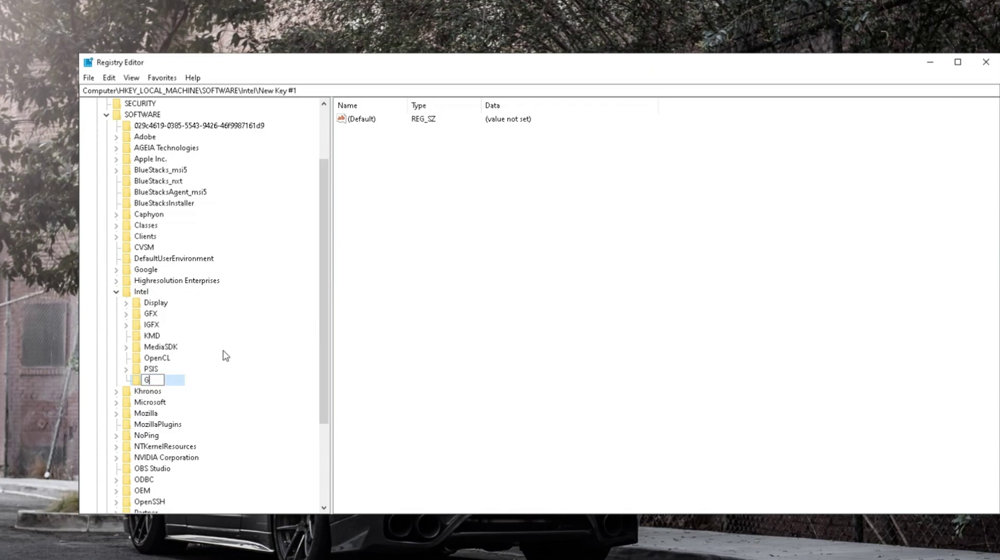
text(MM)
key(Return)
Add a DWORD (32-bit) value named DedicatedSegmentSize inside GMM.
right_click(382, 135)
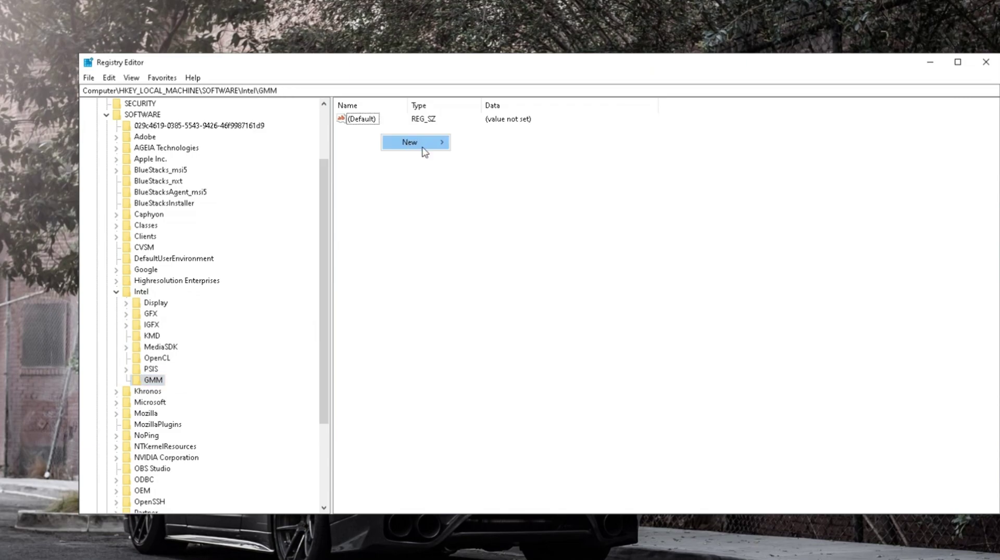
mouse_move(436, 147)
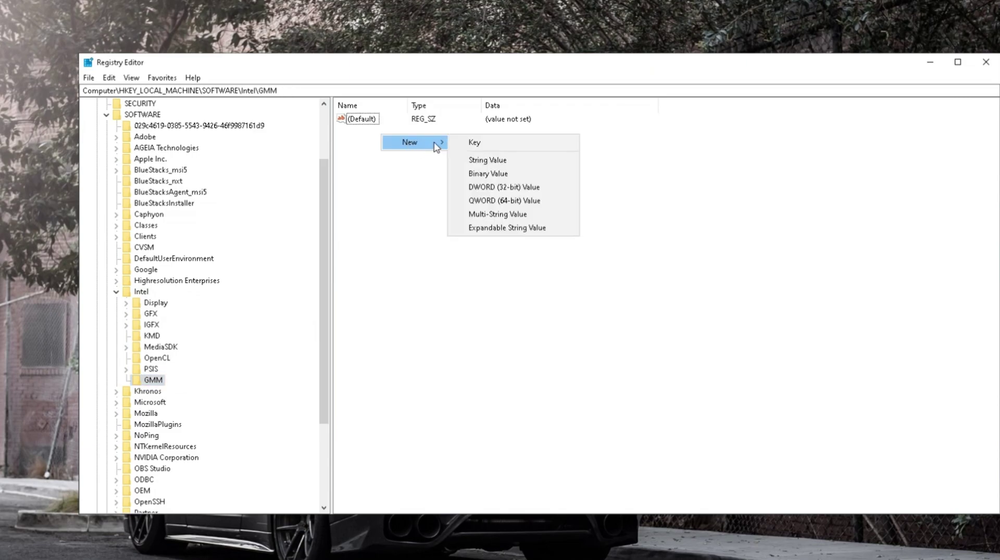
click(483, 192)
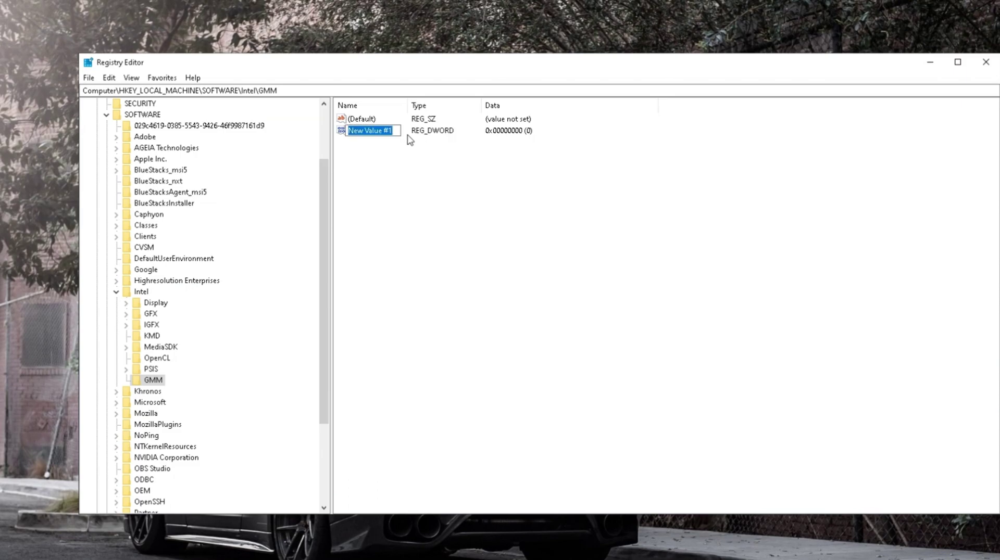
text(DedicatedSegmentSize)
key(Return)
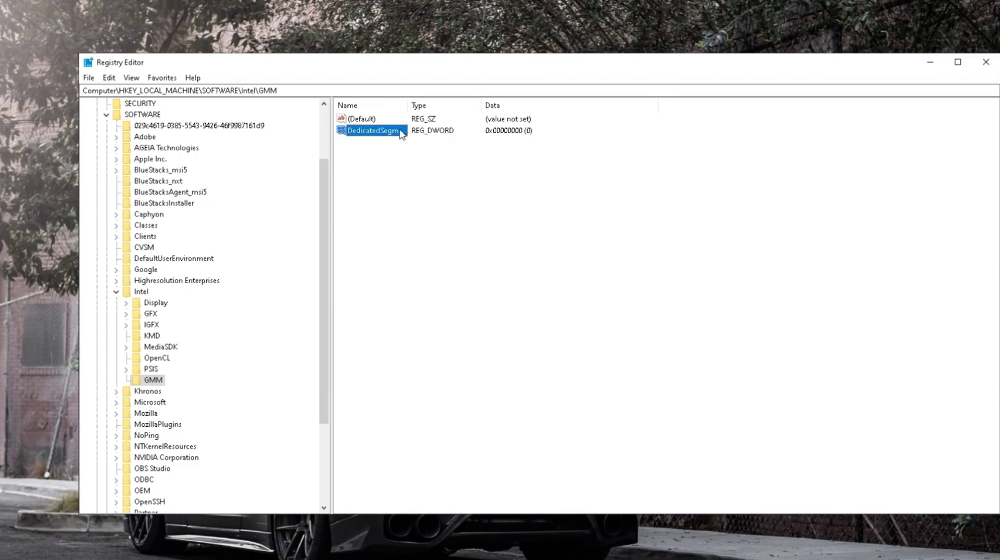
Set DedicatedSegmentSize's value data to 1024 in hexadecimal and save it.
right_click(399, 133)
click(414, 136)
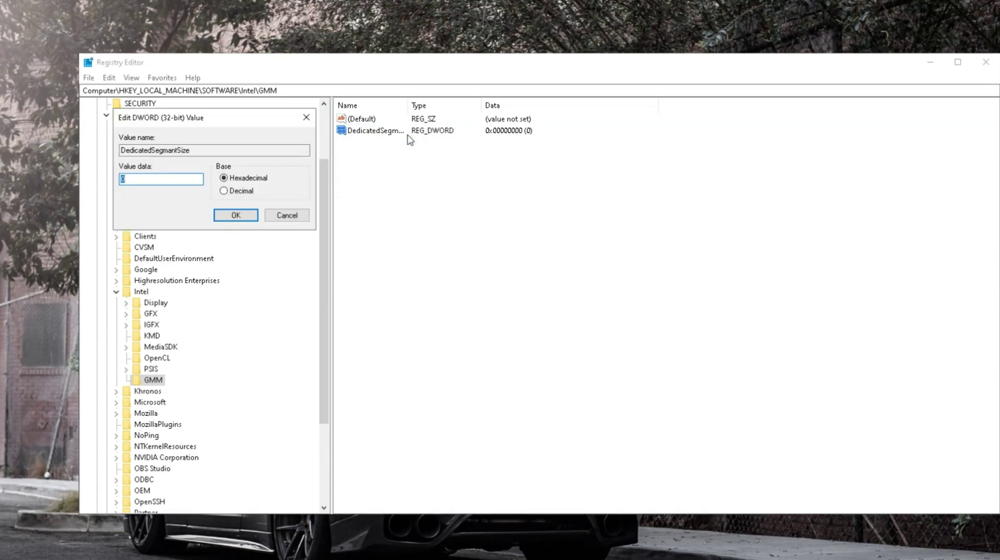
drag(250, 125, 461, 166)
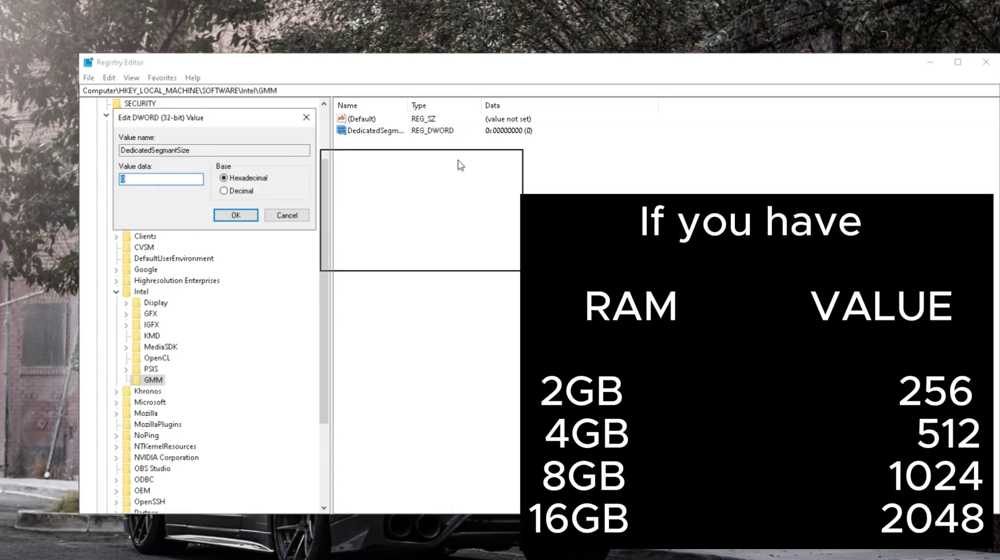
text(102)
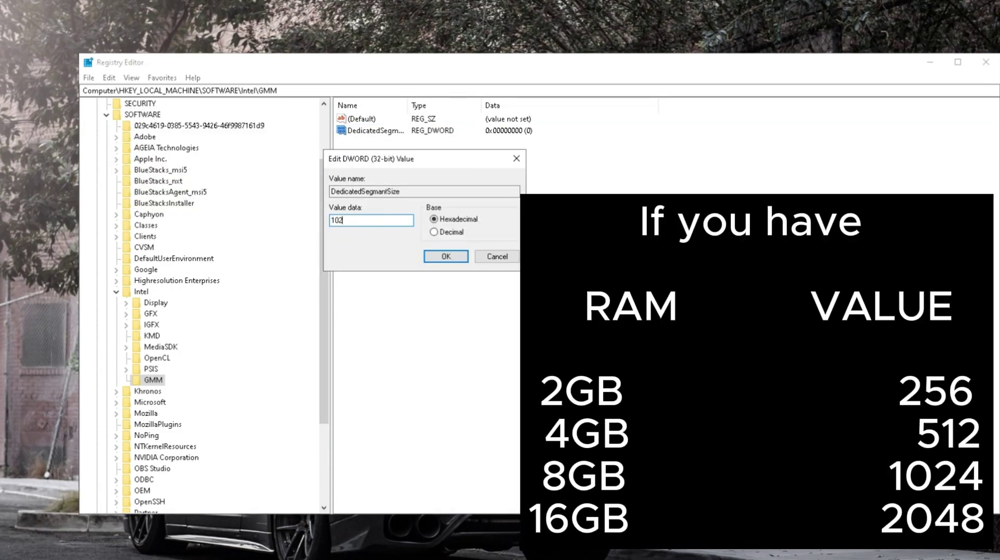
text(4)
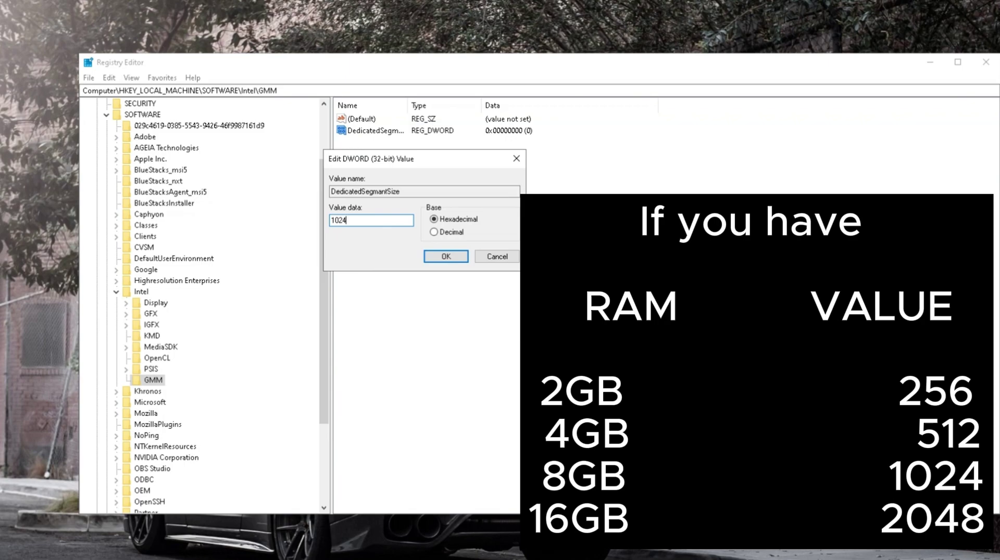
click(447, 256)
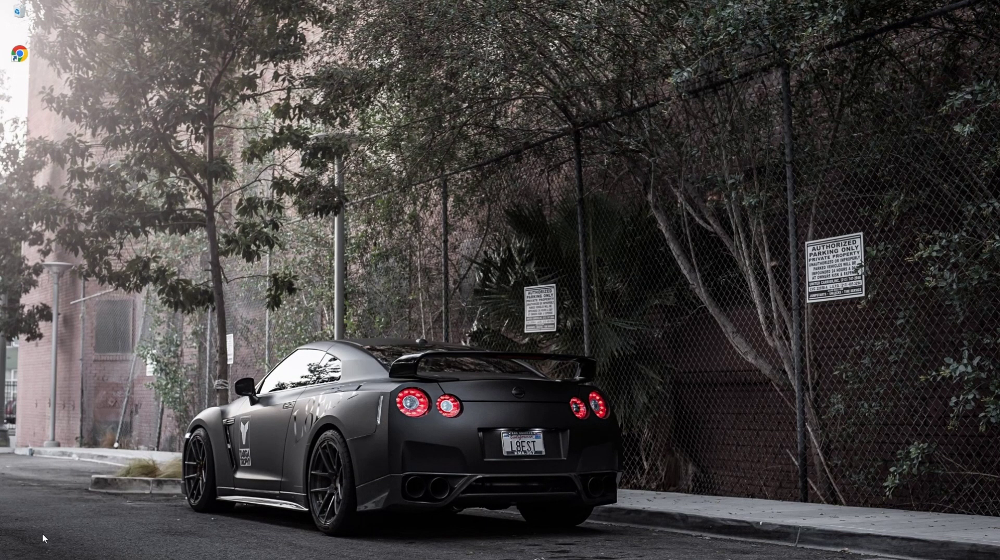
Open the Advanced tab of Performance Options from advanced system settings.
right_click(299, 271)
right_click(336, 301)
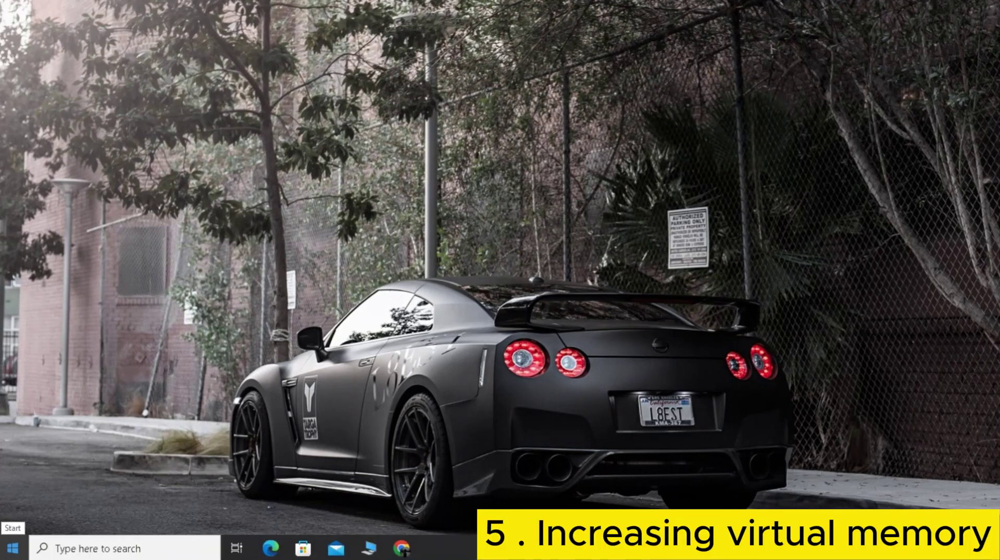
click(13, 548)
text(vie)
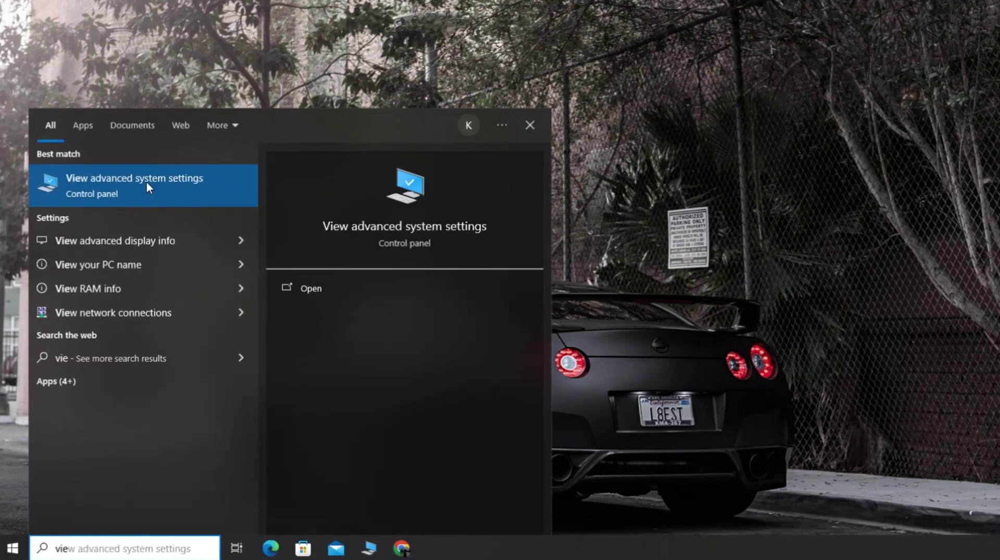
click(123, 181)
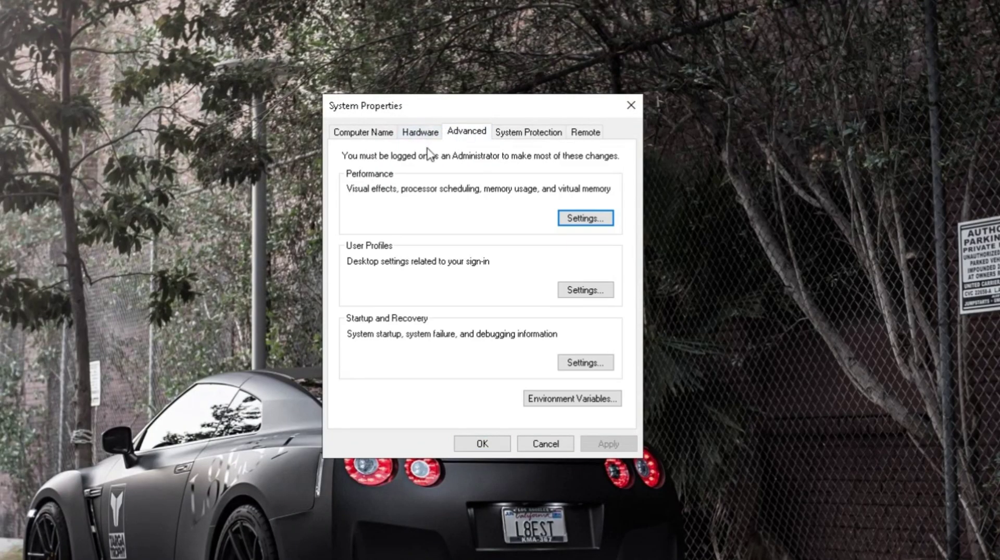
click(596, 218)
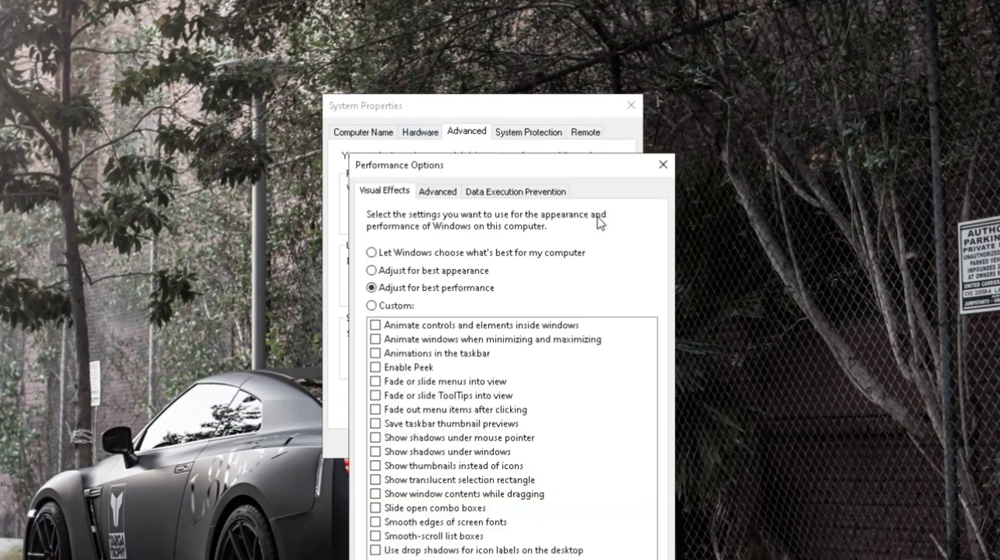
drag(505, 176, 490, 104)
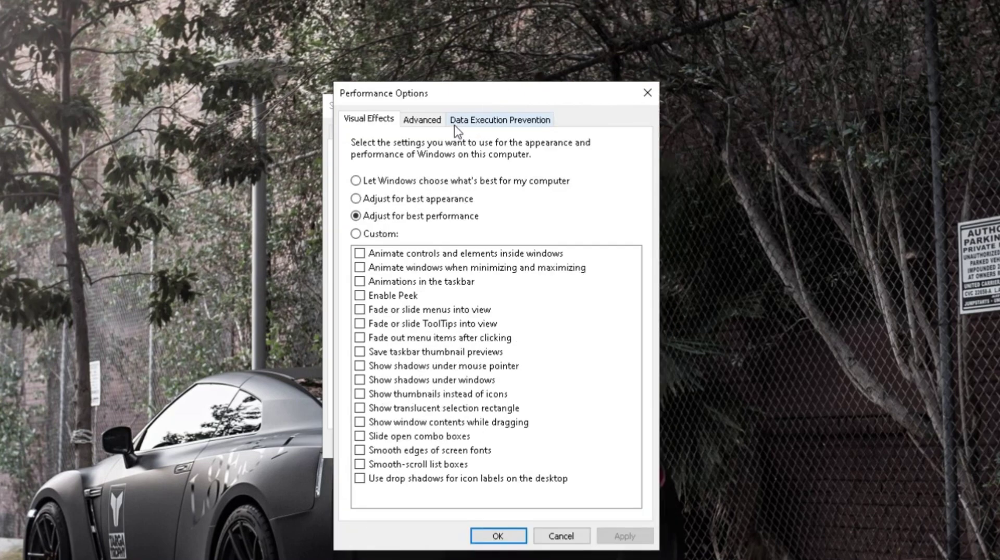
click(425, 125)
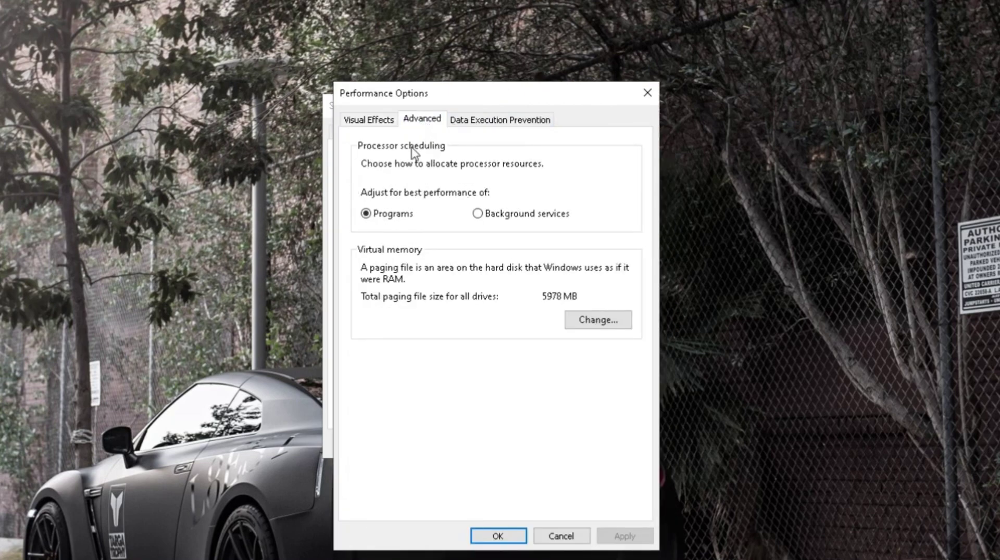
Open C: Virtual Memory settings, keep automatic management off, and select the 1882 initial size.
click(577, 323)
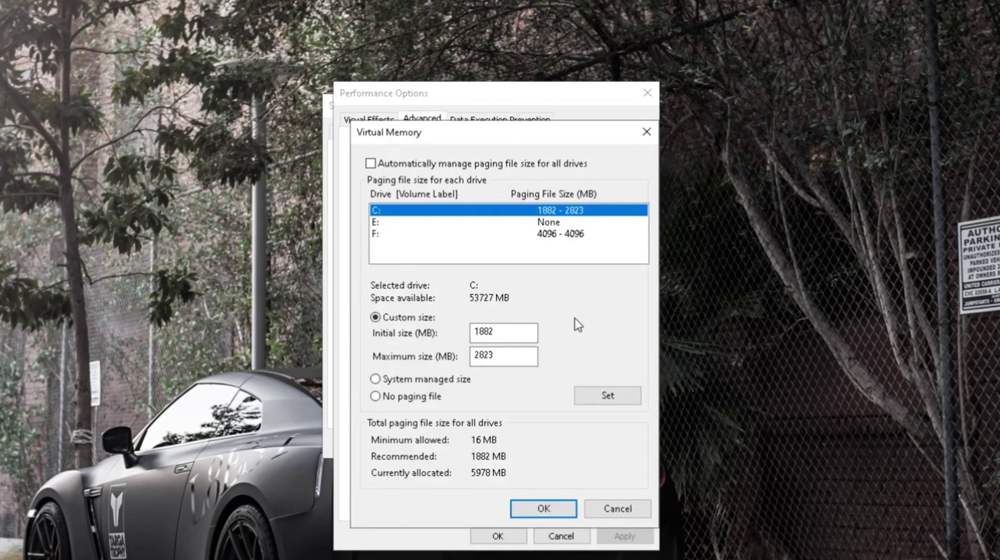
click(380, 165)
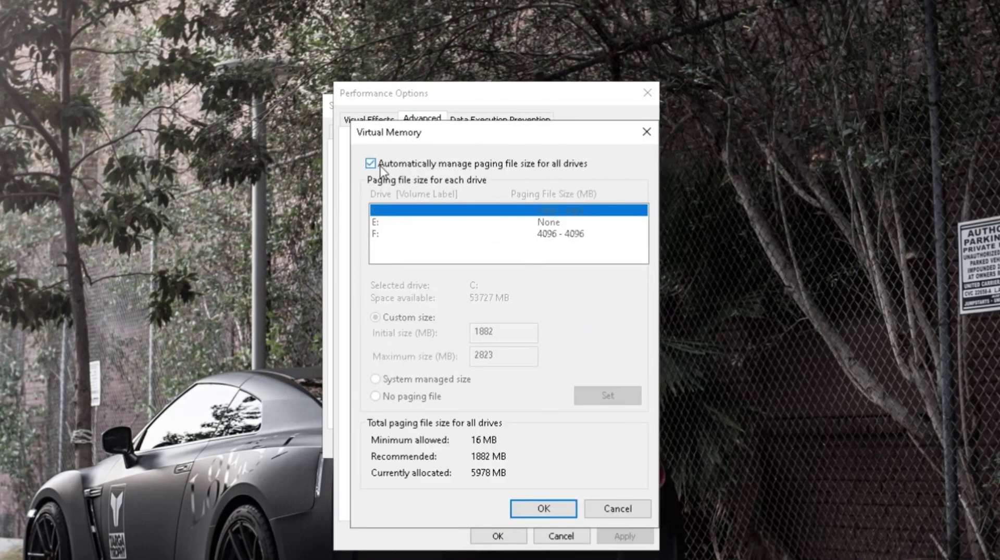
click(380, 165)
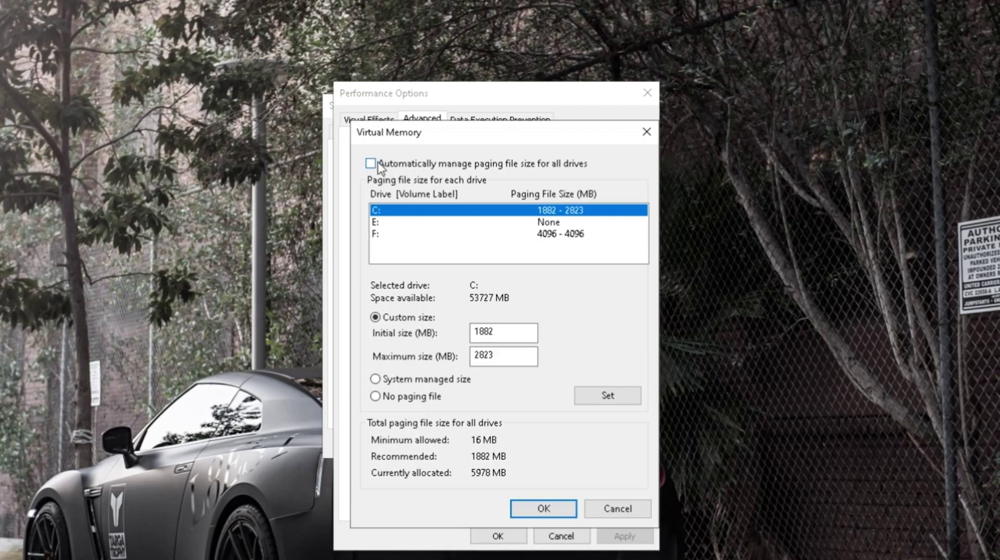
double_click(497, 333)
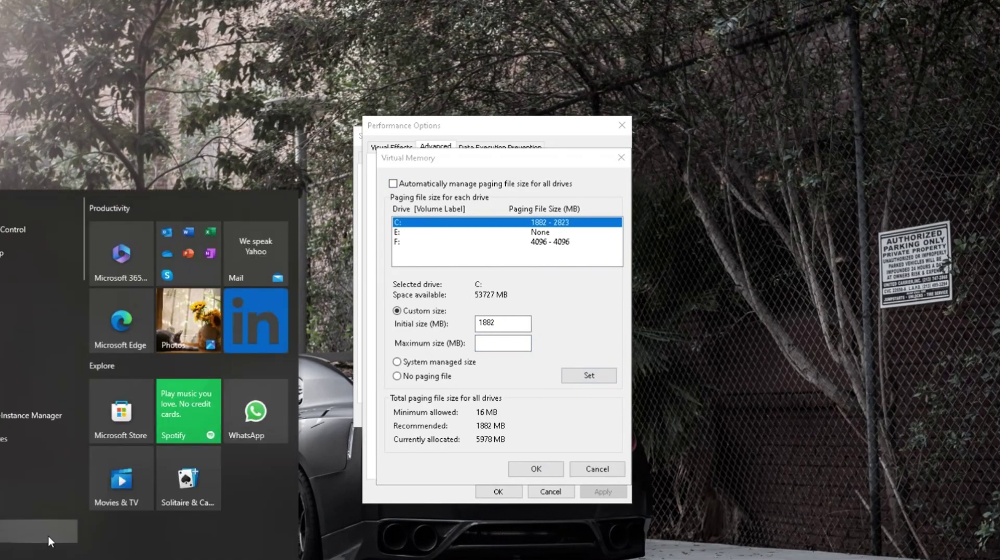
Compute 1882 × 1.5 = 2823 in Calculator for the maximum paging size.
click(28, 489)
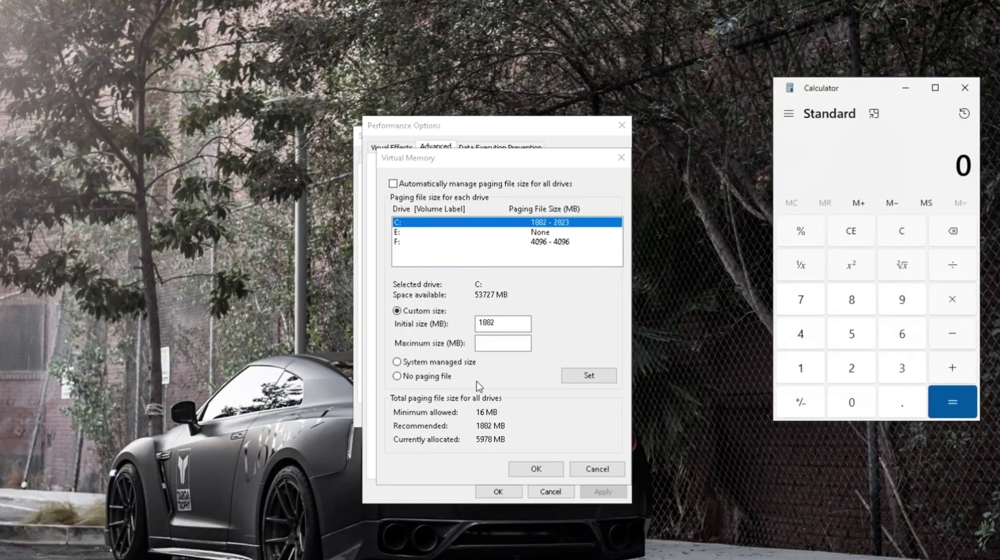
drag(508, 323, 476, 325)
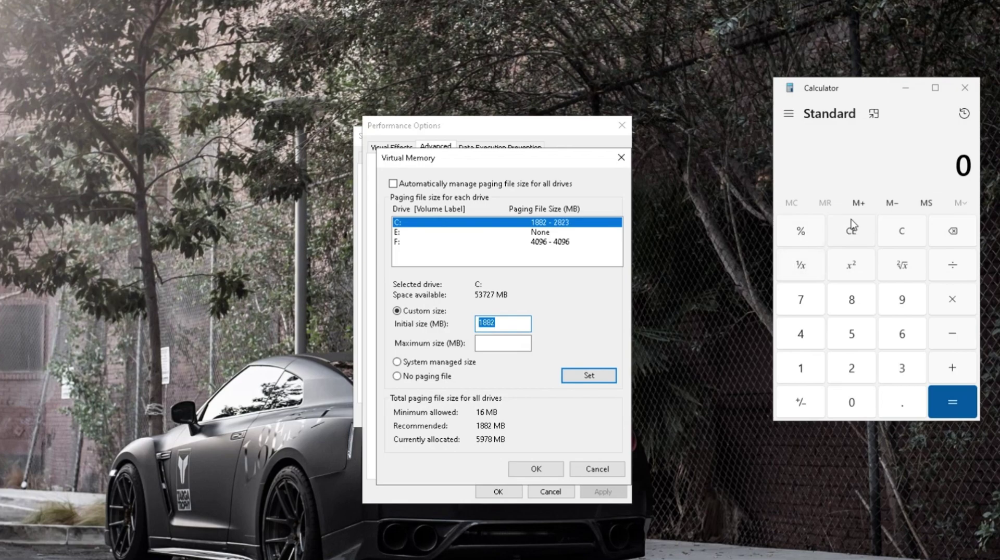
click(872, 153)
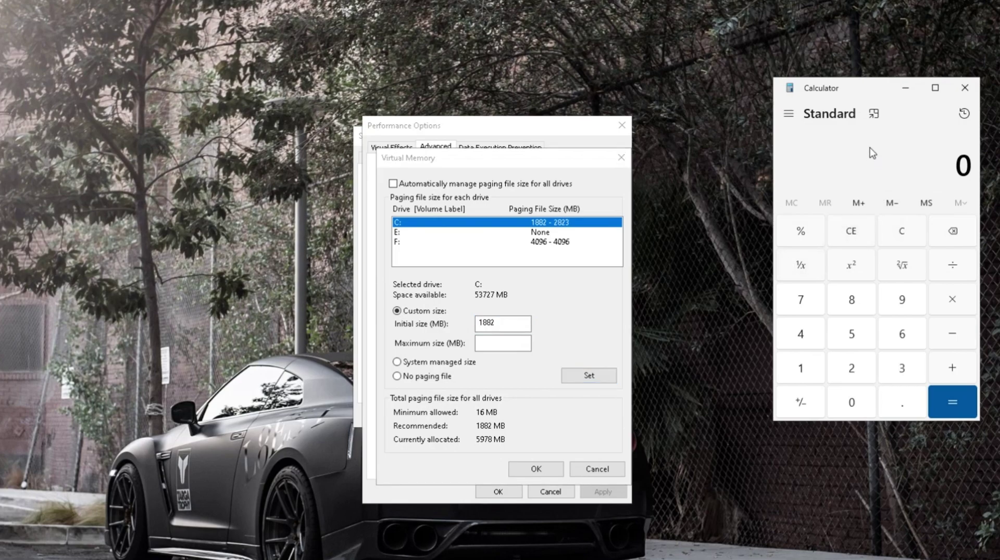
double_click(858, 309)
click(852, 371)
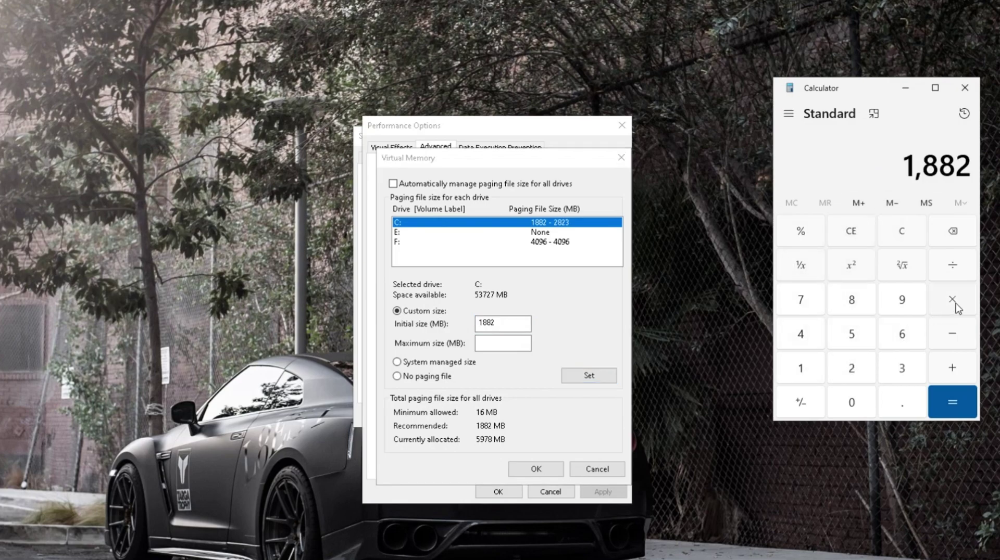
click(816, 368)
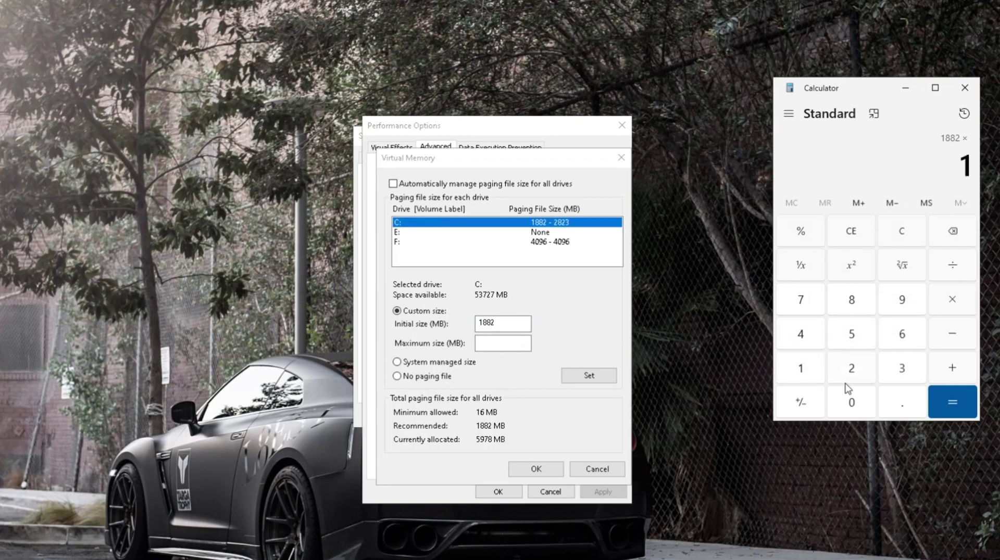
click(863, 347)
click(936, 403)
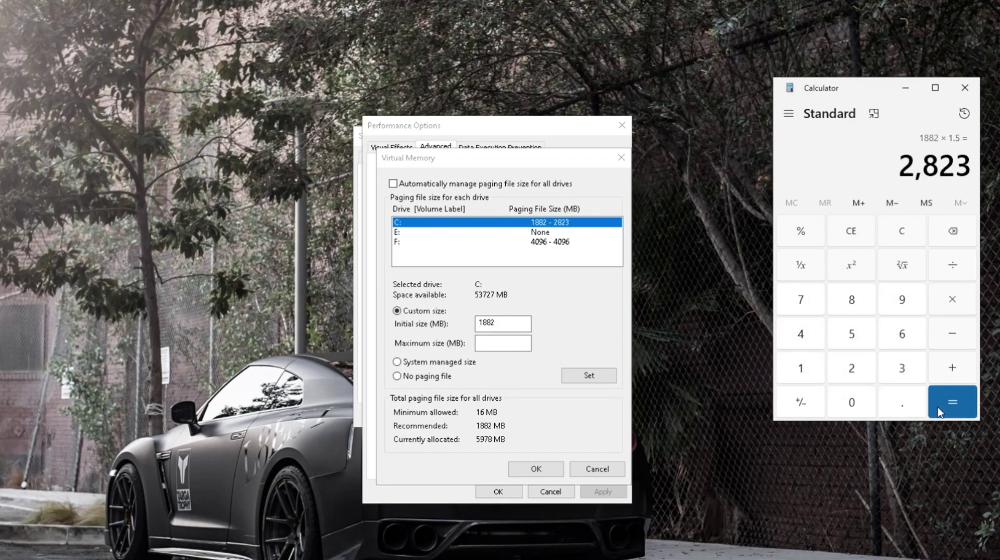
Apply the 1882–2823 MB custom paging file to C: and confirm all three settings dialogs.
click(515, 344)
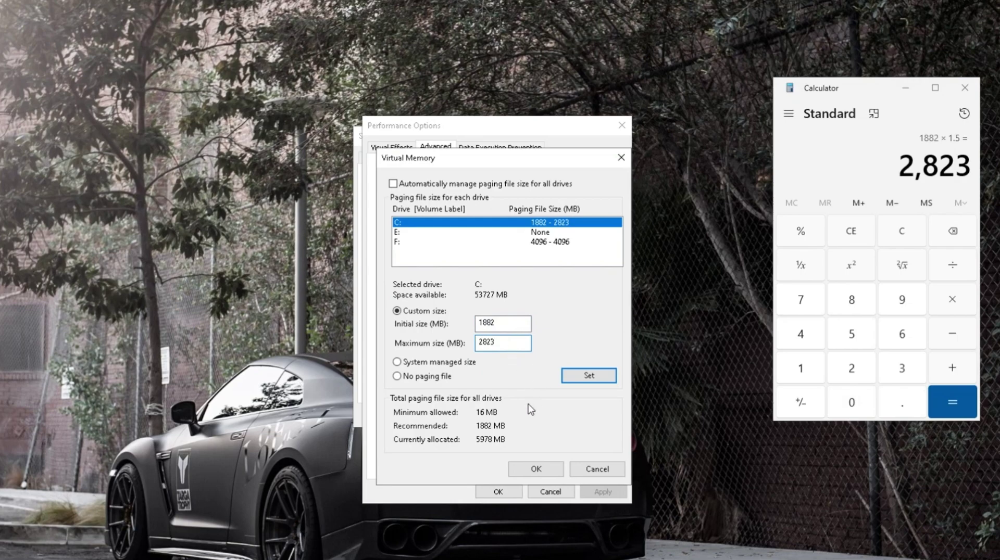
click(588, 375)
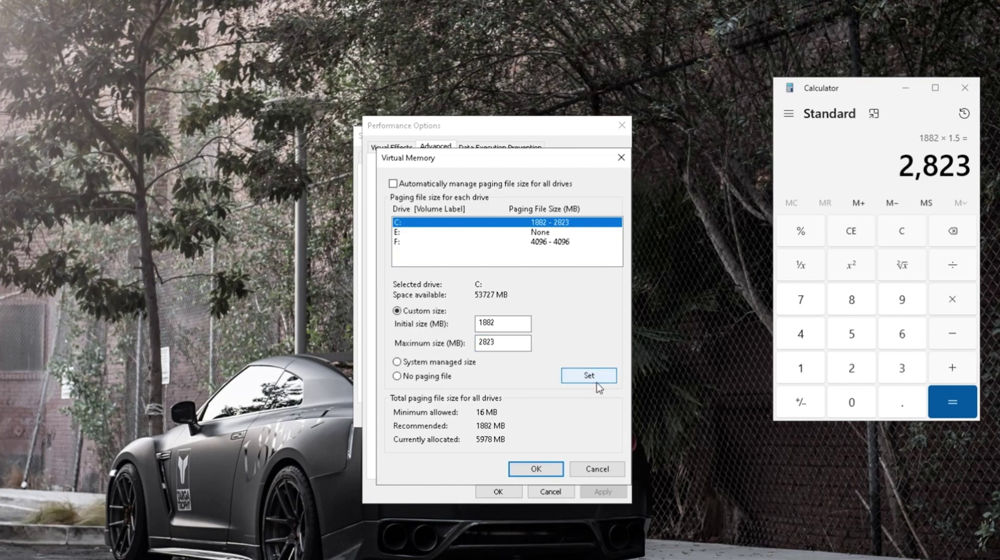
click(536, 469)
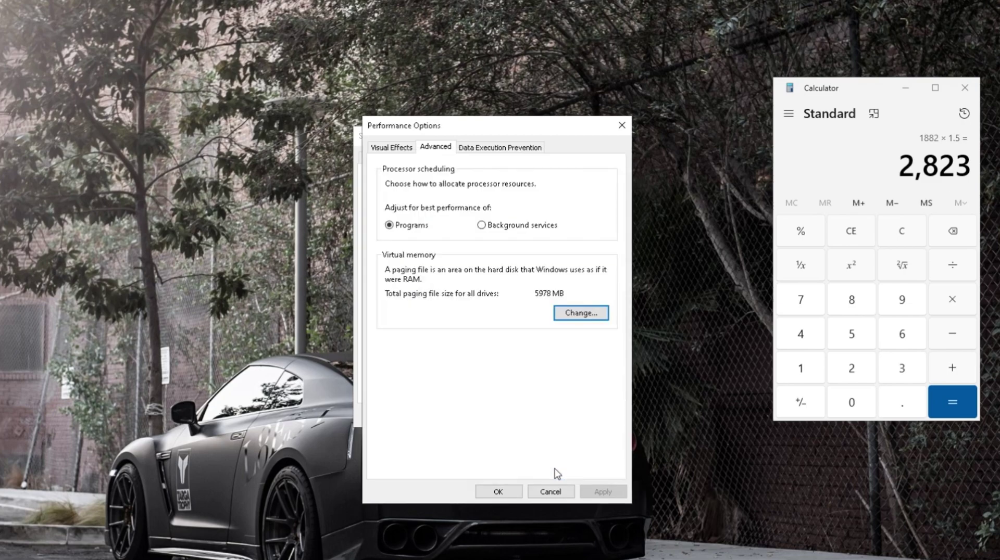
click(501, 493)
click(484, 415)
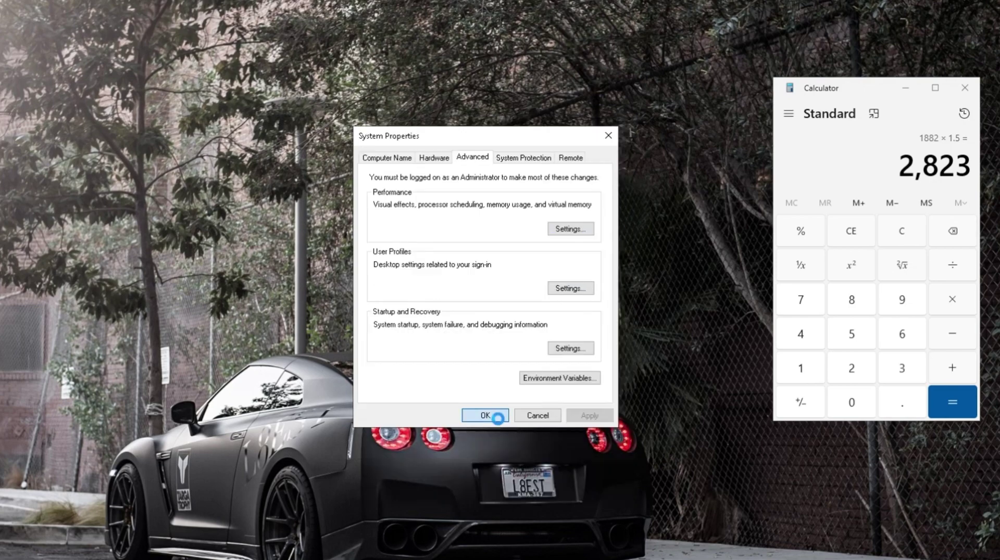